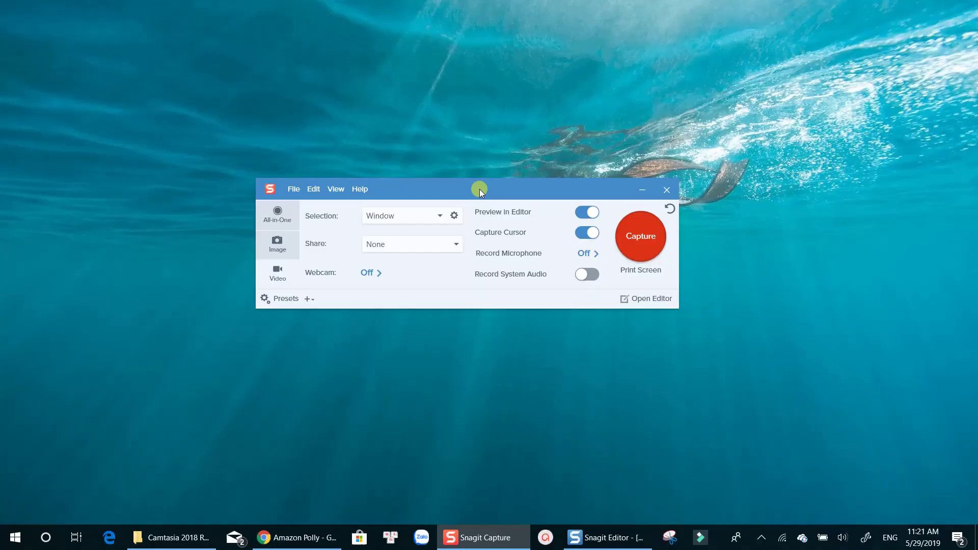
- Drag the Snagit Capture window by its title bar to sit higher on the desktop
{"action": "left_click_drag", "start_coordinate": [475, 190], "coordinate": [491, 138]}
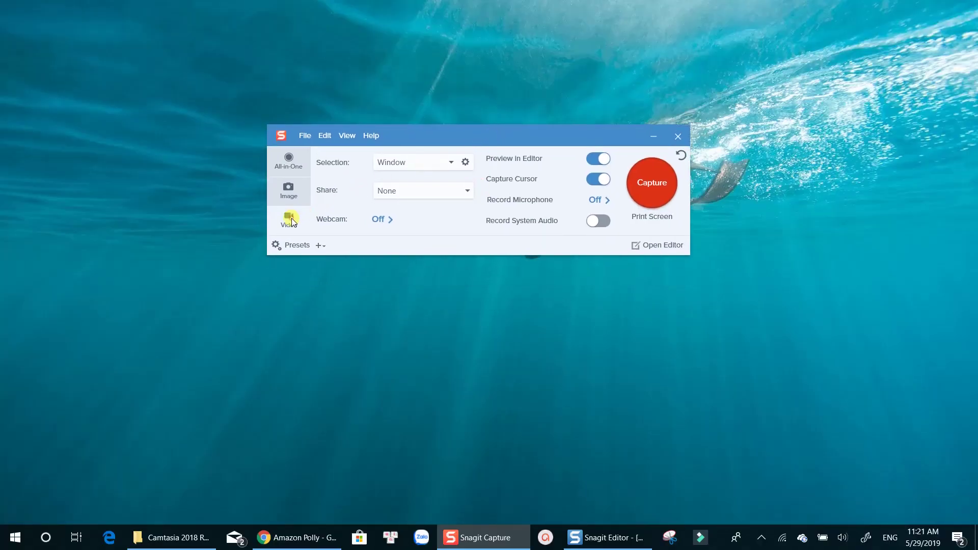
- Try Region as the capture selection, then switch it back to Window
{"action": "left_click", "coordinate": [451, 164]}
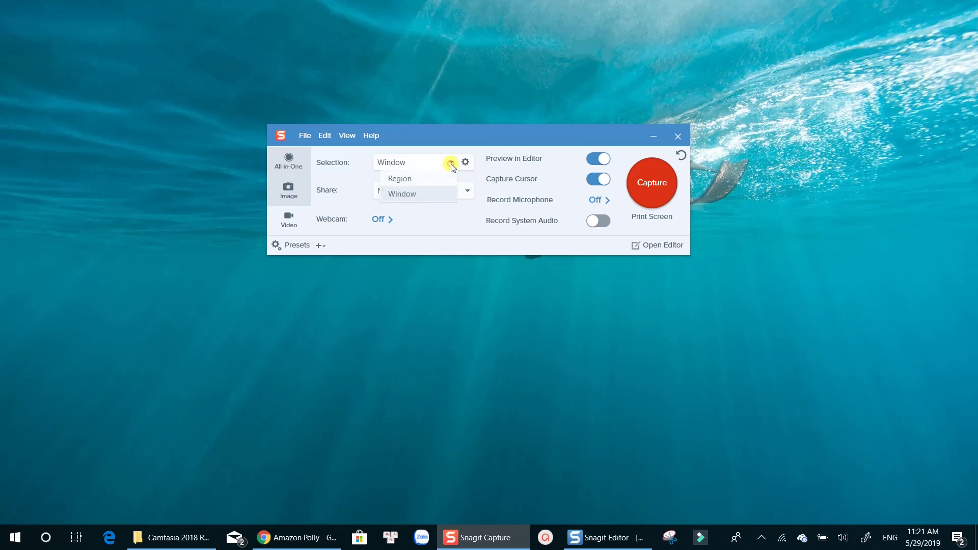
{"action": "left_click", "coordinate": [408, 183]}
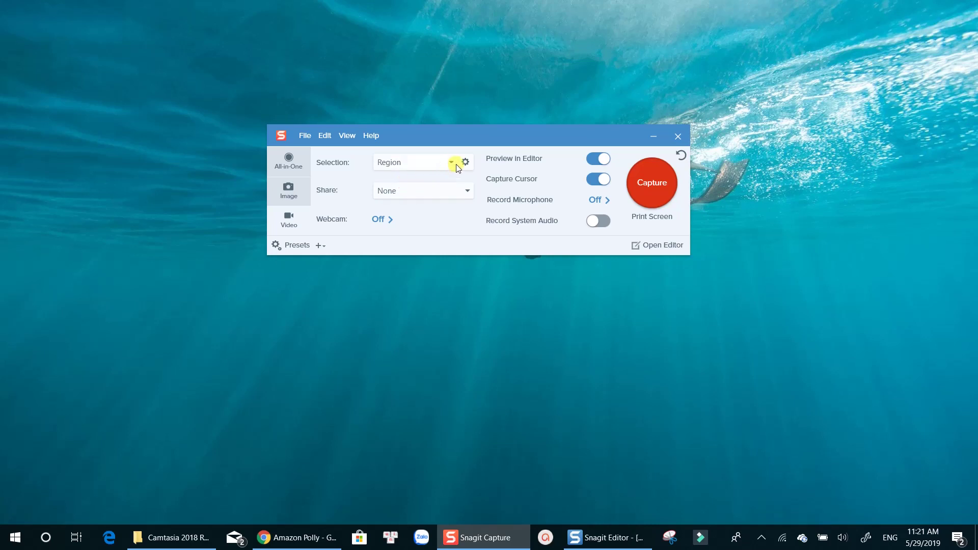
{"action": "left_click", "coordinate": [457, 168]}
{"action": "left_click", "coordinate": [411, 196]}
{"action": "left_click", "coordinate": [465, 162]}
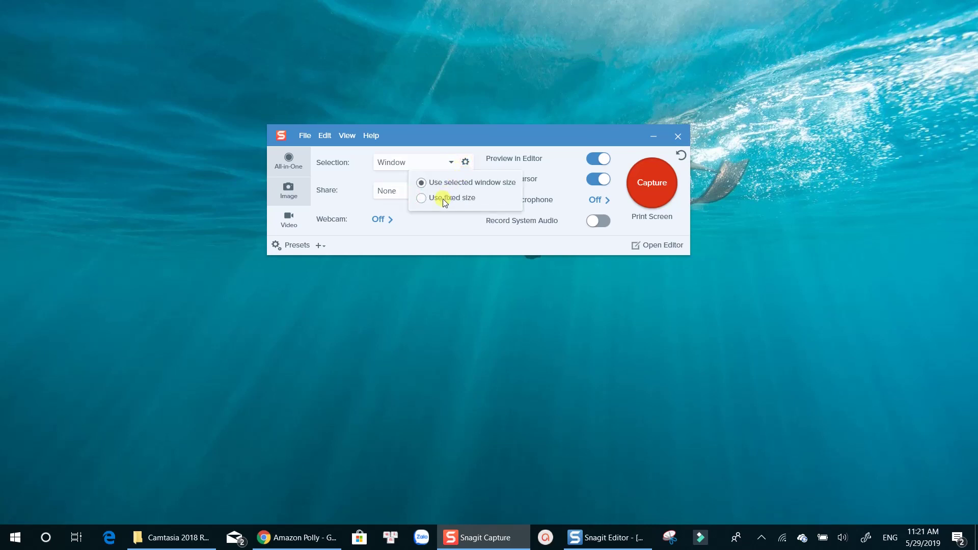
{"action": "left_click", "coordinate": [518, 237]}
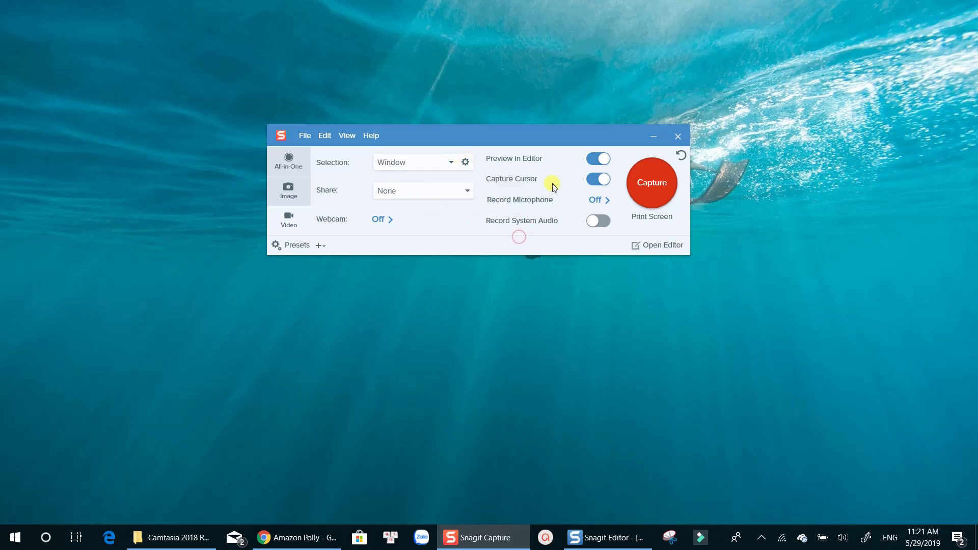
- Check the microphone and system audio options, leaving both recordings turned off
{"action": "left_click", "coordinate": [592, 178]}
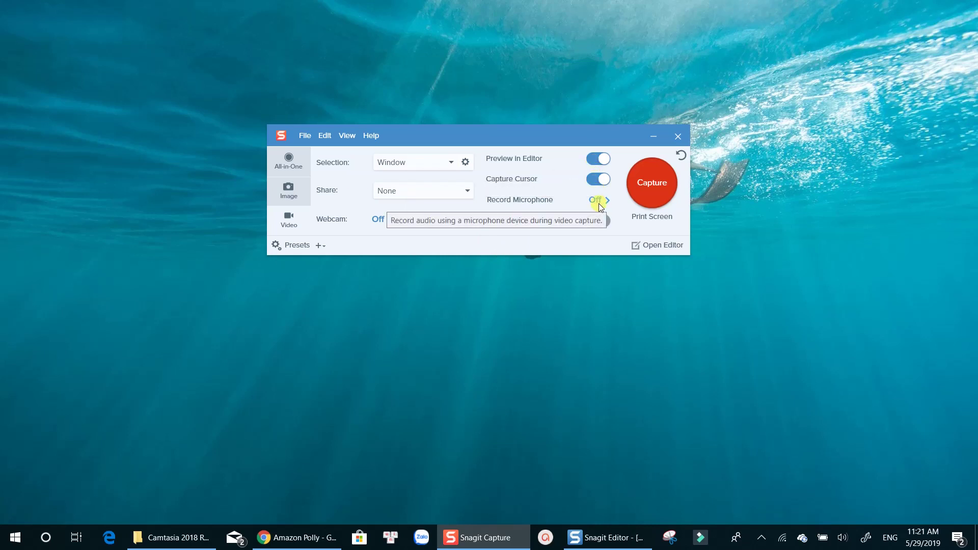
{"action": "left_click", "coordinate": [603, 201]}
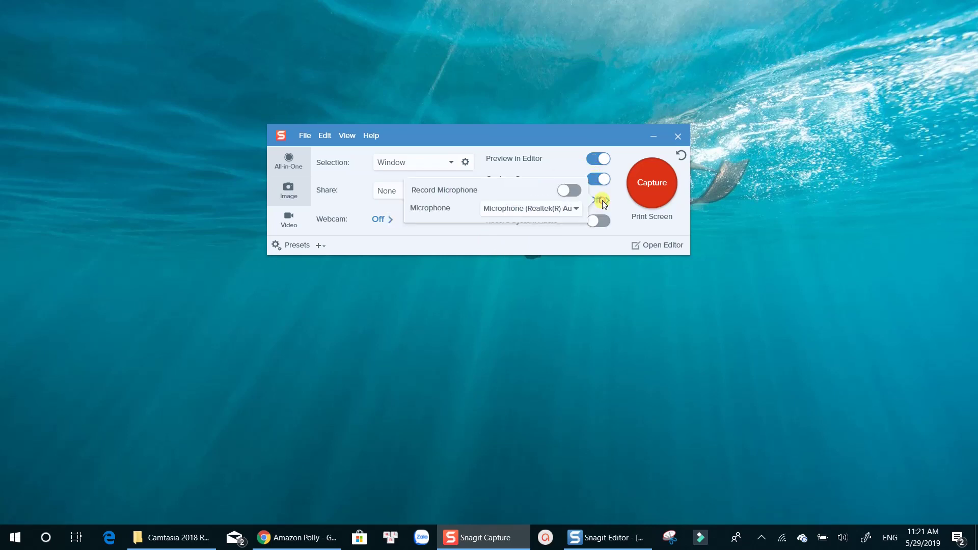
{"action": "left_click", "coordinate": [559, 209]}
{"action": "left_click", "coordinate": [559, 209]}
{"action": "left_click", "coordinate": [558, 190]}
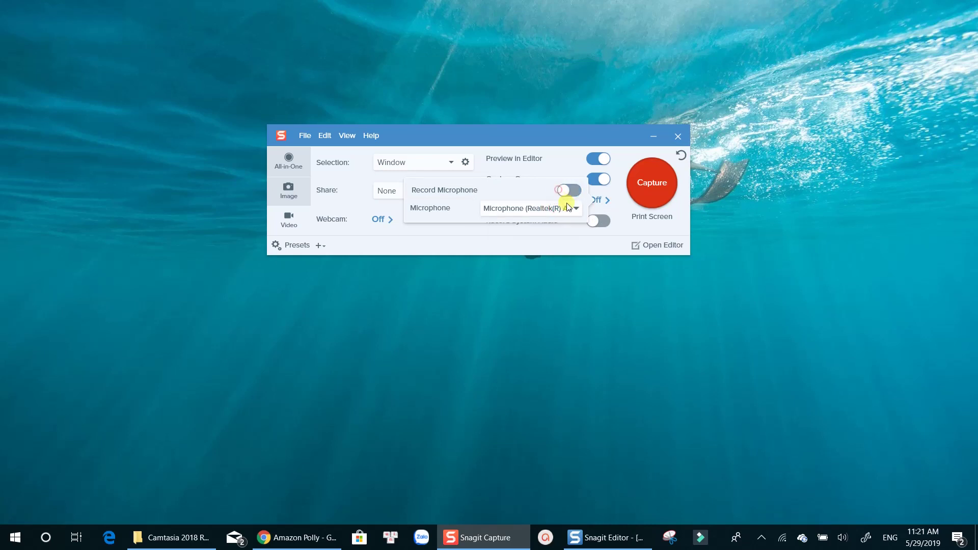
{"action": "left_click", "coordinate": [570, 233]}
{"action": "left_click", "coordinate": [601, 220]}
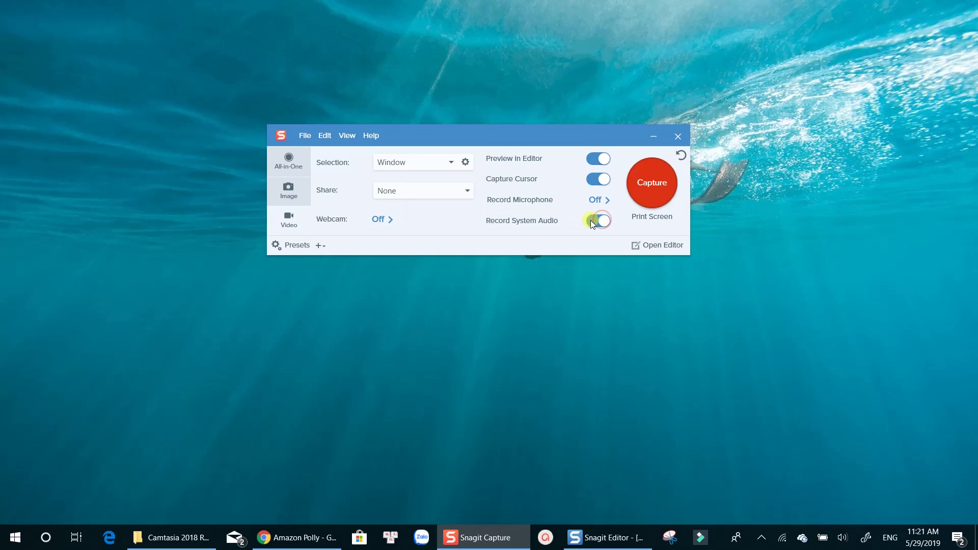
{"action": "left_click", "coordinate": [591, 221]}
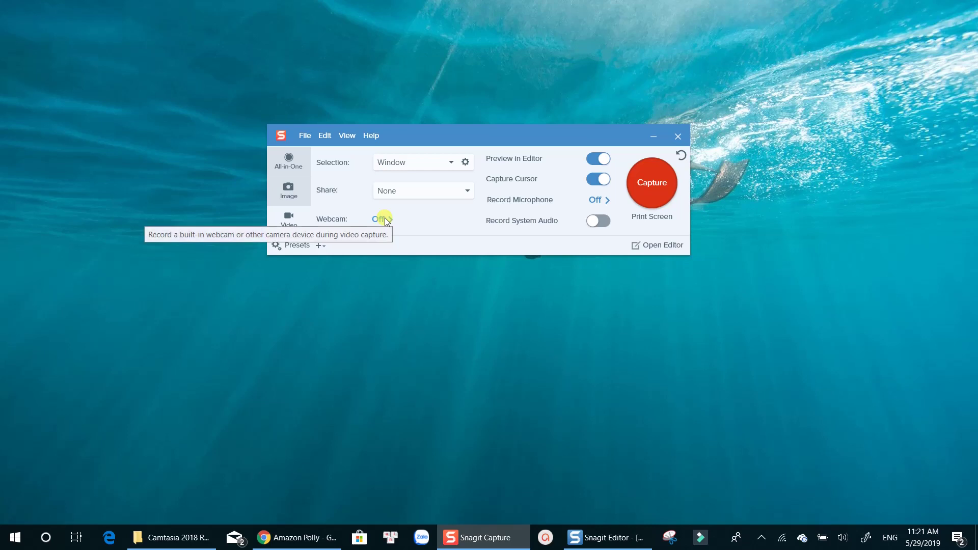
- Start a video capture of the whole screen and begin recording
{"action": "left_click", "coordinate": [647, 188]}
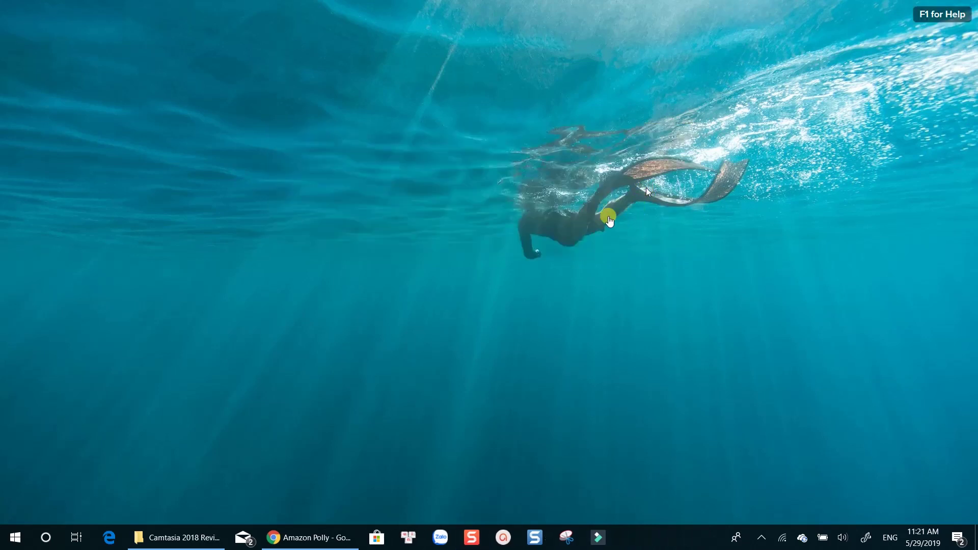
{"action": "left_click", "coordinate": [562, 193]}
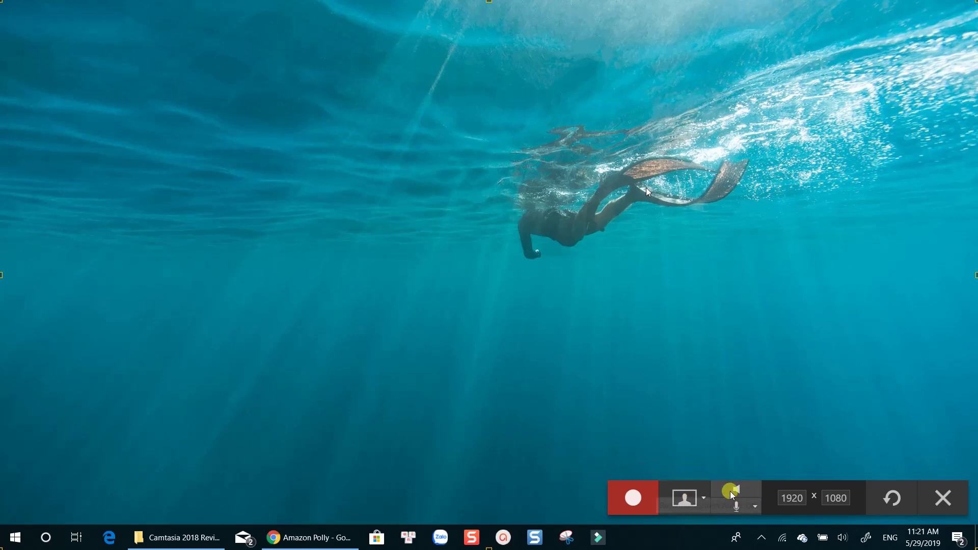
{"action": "left_click", "coordinate": [633, 498]}
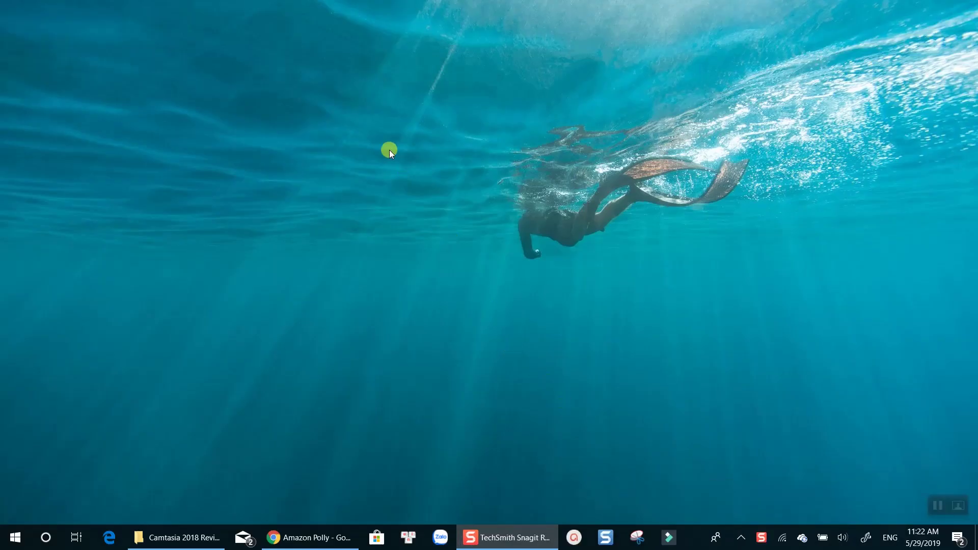
- While recording, refresh the desktop, close the Camtasia 2018 Review folder, and recall the recording controls
{"action": "right_click", "coordinate": [389, 150]}
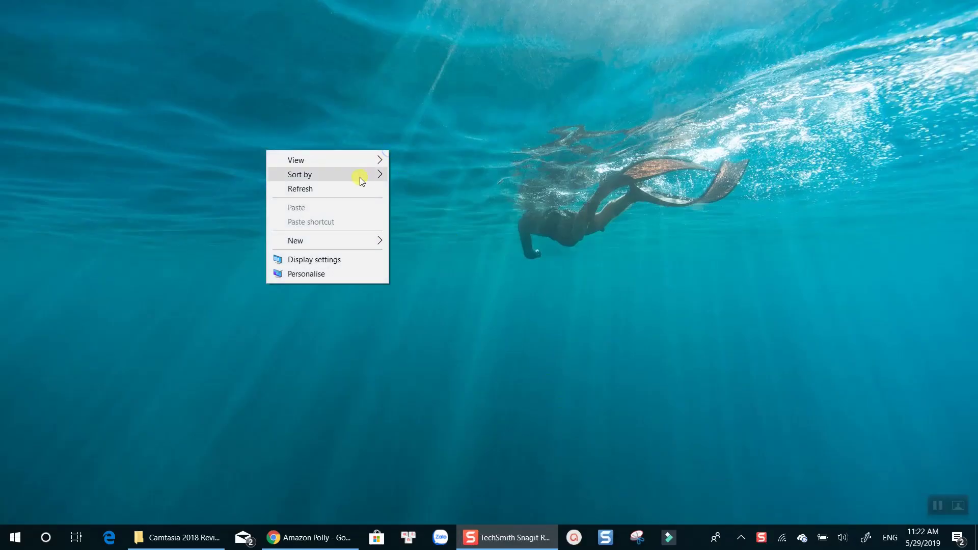
{"action": "left_click", "coordinate": [344, 188]}
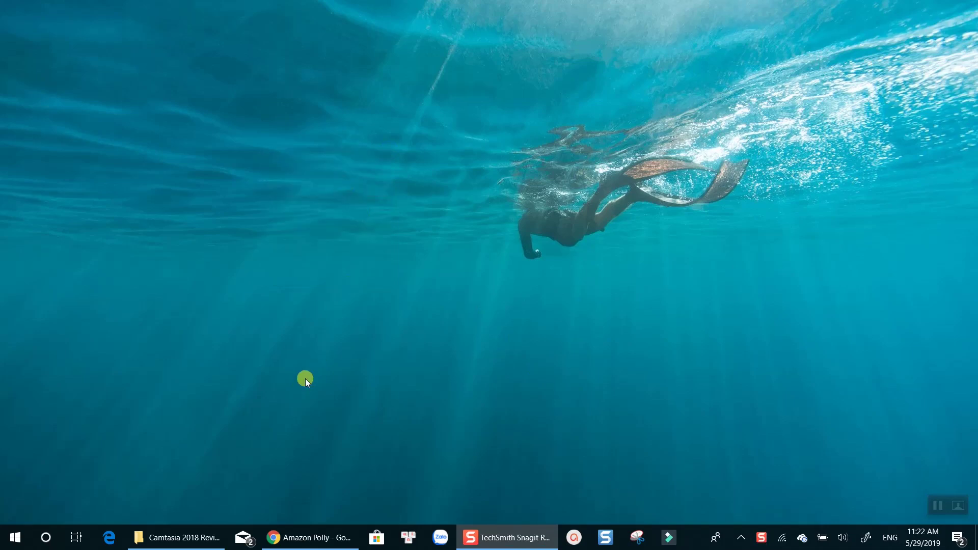
{"action": "left_click", "coordinate": [198, 535]}
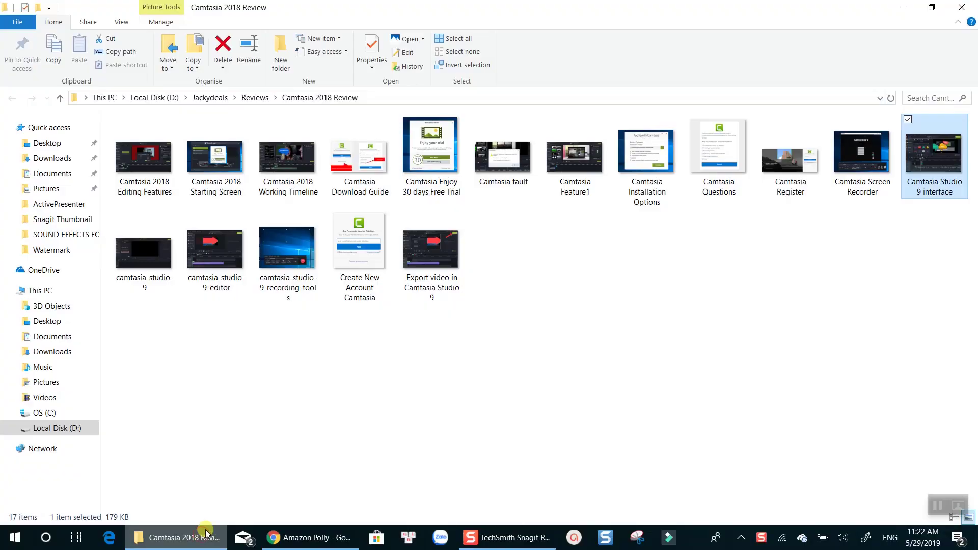
{"action": "left_click", "coordinate": [592, 338]}
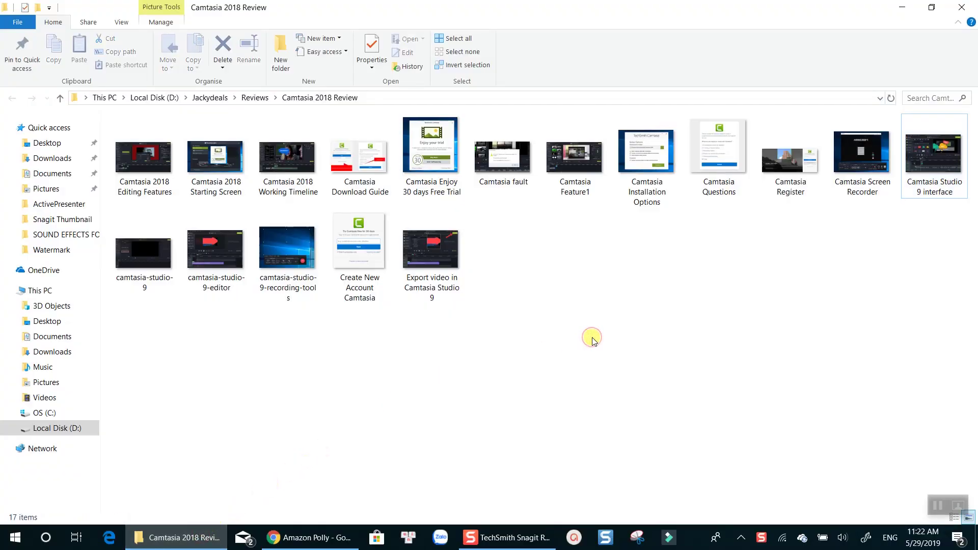
{"action": "left_click", "coordinate": [962, 9]}
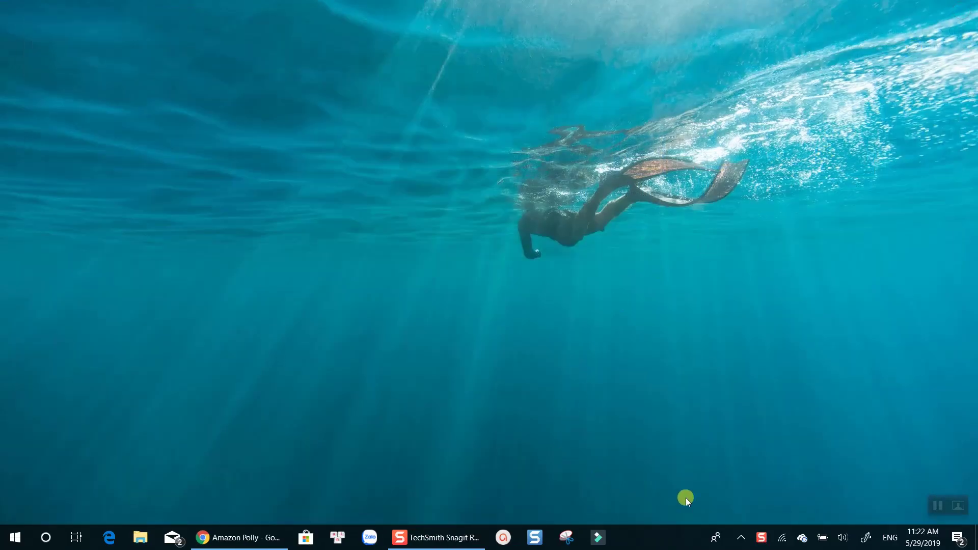
{"action": "left_click", "coordinate": [760, 537]}
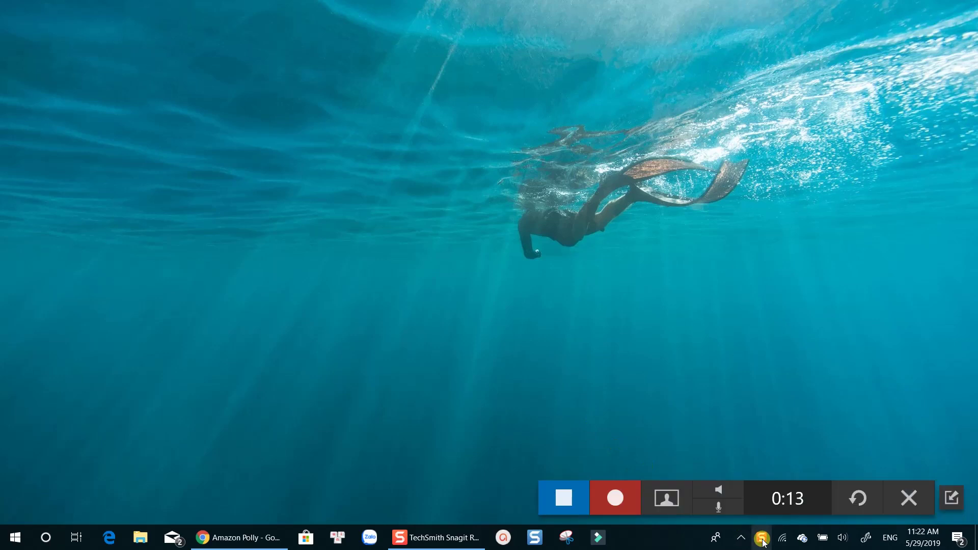
- Finish the recording and play back the video in Snagit Editor
{"action": "left_click", "coordinate": [562, 501]}
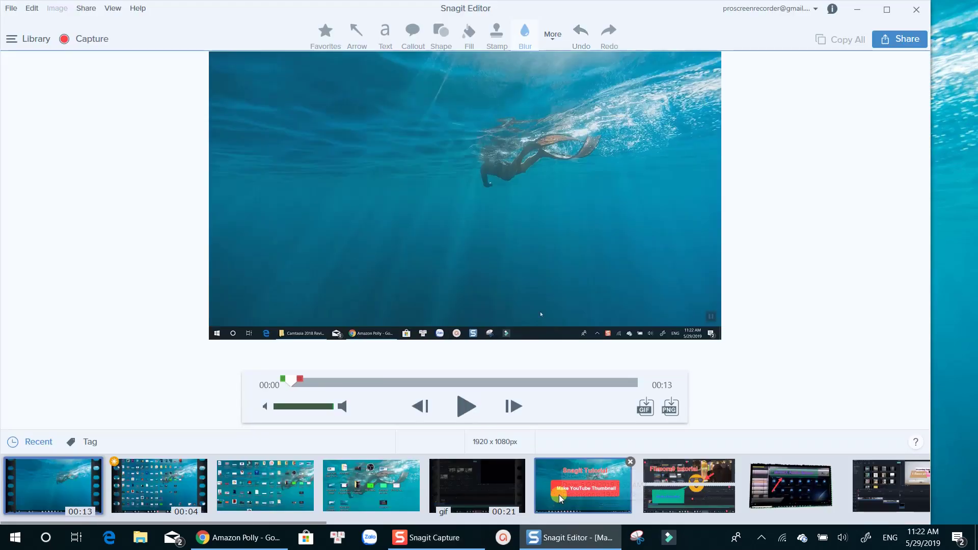
{"action": "left_click", "coordinate": [466, 407]}
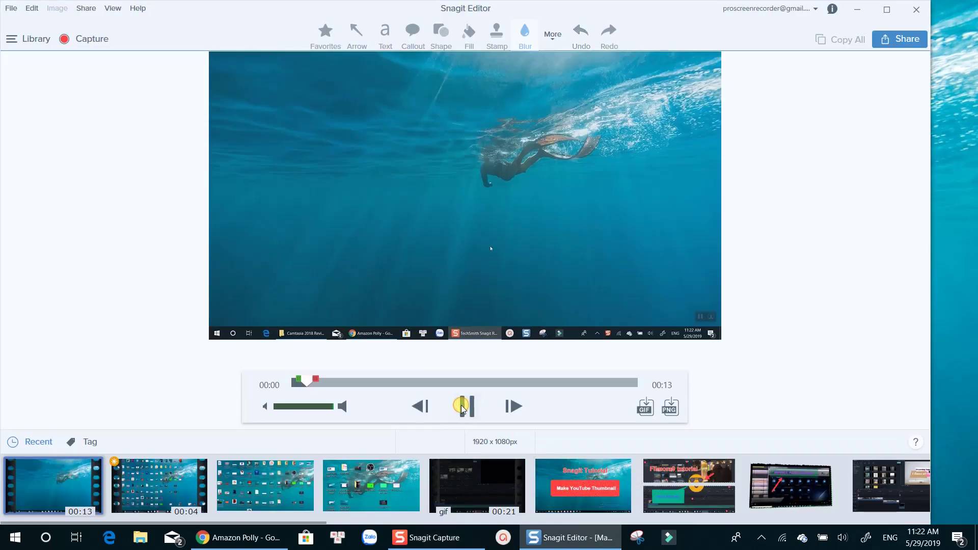
{"action": "left_click", "coordinate": [467, 407]}
- Cut the final second to trim the video to 12 seconds, then show the Share destinations
{"action": "mouse_move", "coordinate": [355, 382]}
{"action": "left_mouse_down"}
{"action": "mouse_move", "coordinate": [642, 388]}
{"action": "mouse_move", "coordinate": [585, 385]}
{"action": "left_mouse_up"}
{"action": "left_click", "coordinate": [597, 361]}
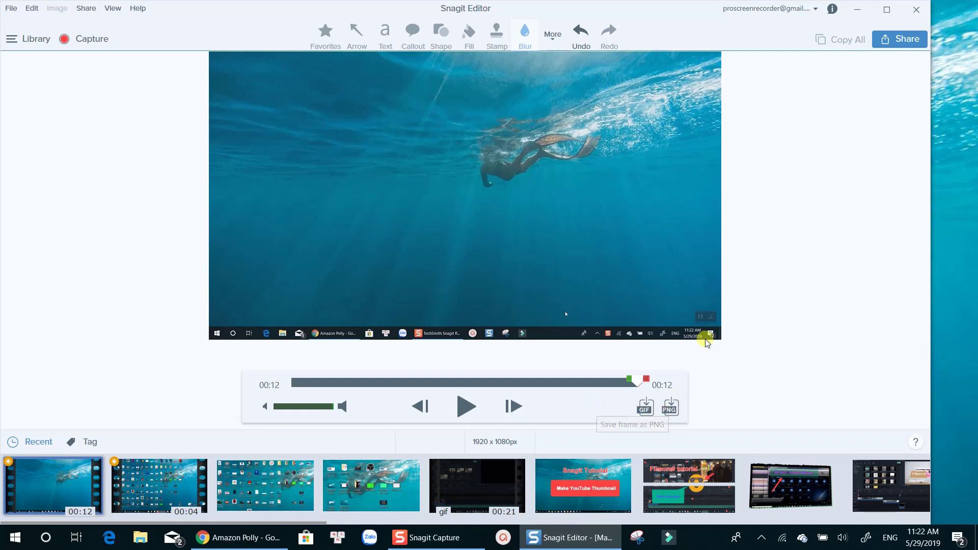
{"action": "left_click", "coordinate": [894, 39]}
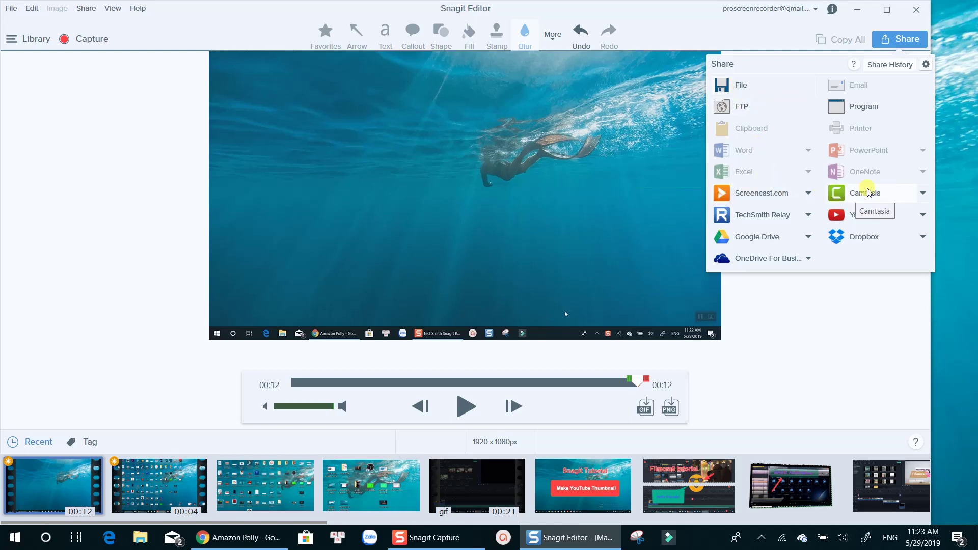
- Share the video as a file, saving it to the Desktop as MP4 'Snagit Screen Recorder'
{"action": "left_click", "coordinate": [739, 90]}
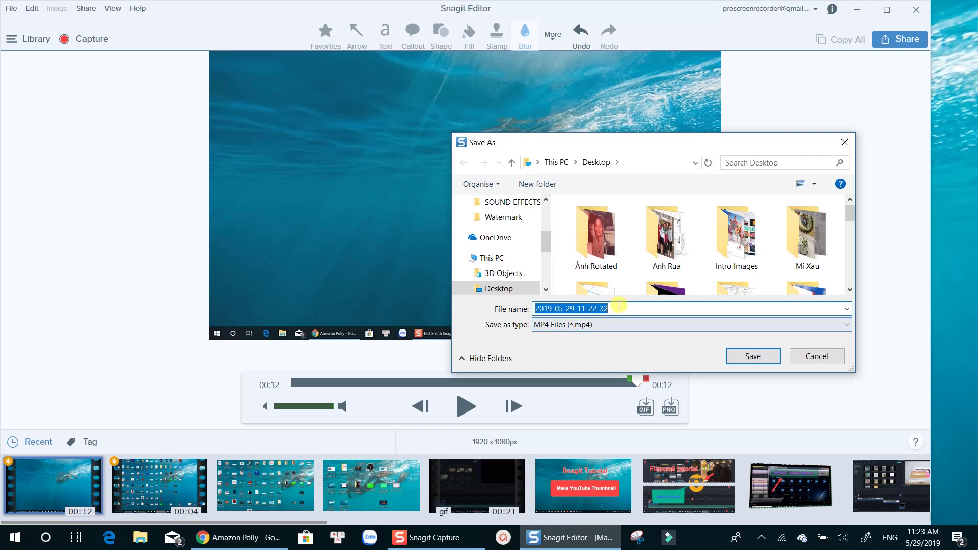
{"action": "type", "text": "Sna"}
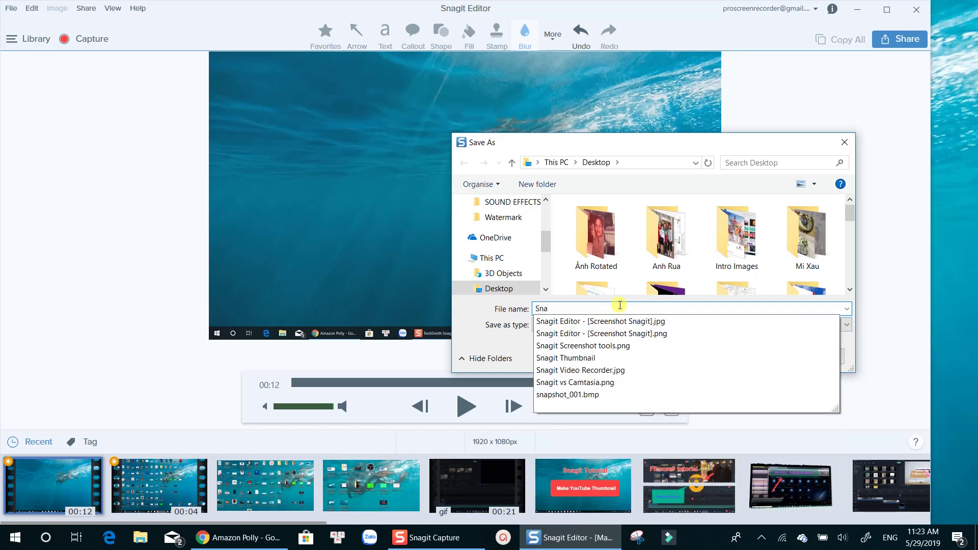
{"action": "type", "text": "git Screen Re"}
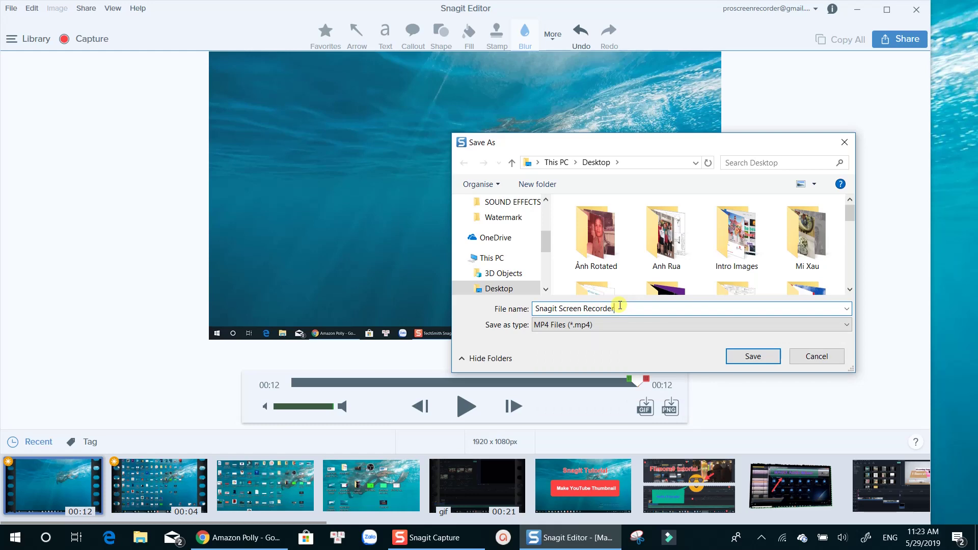
{"action": "type", "text": "corder"}
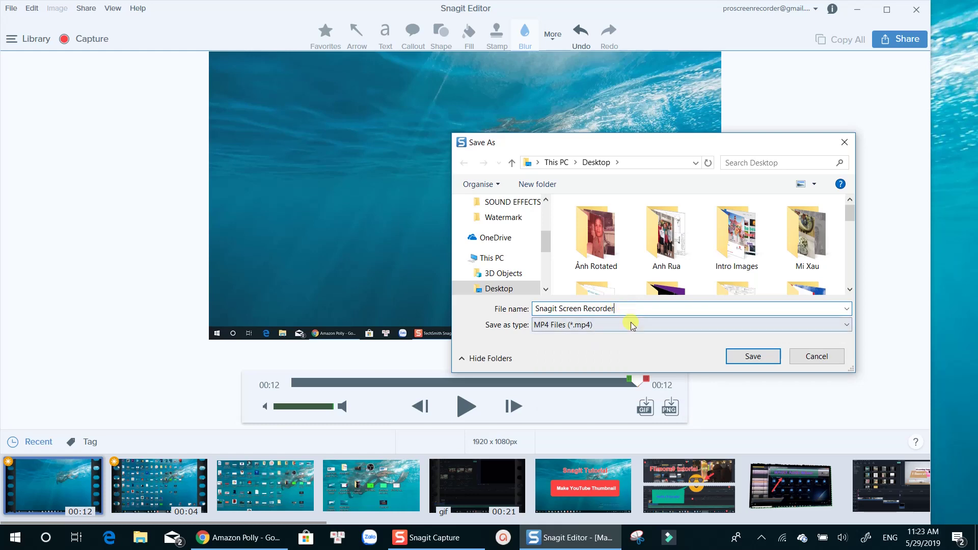
{"action": "left_click", "coordinate": [753, 357]}
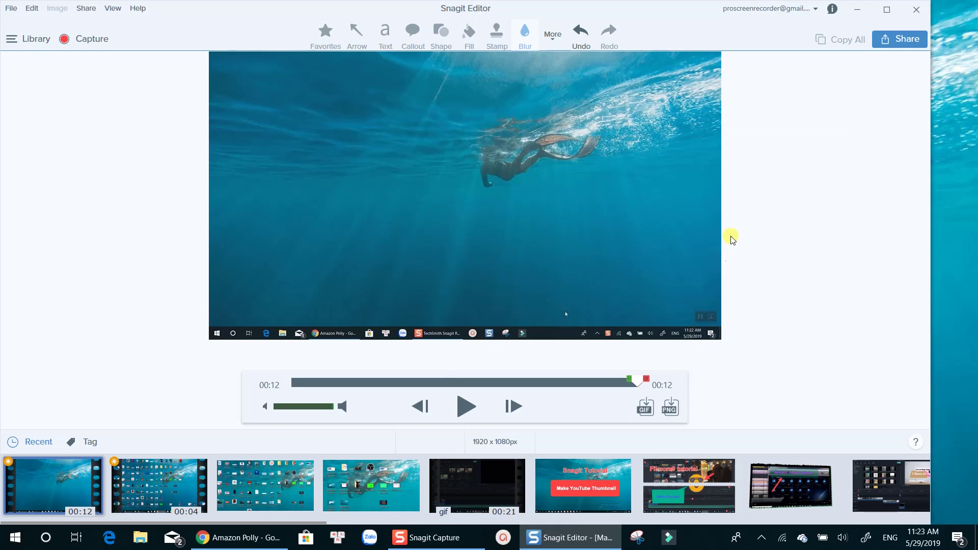
- Minimize the editor, show the desktop icons, and open the saved Snagit Screen Recorder video
{"action": "left_click", "coordinate": [858, 9]}
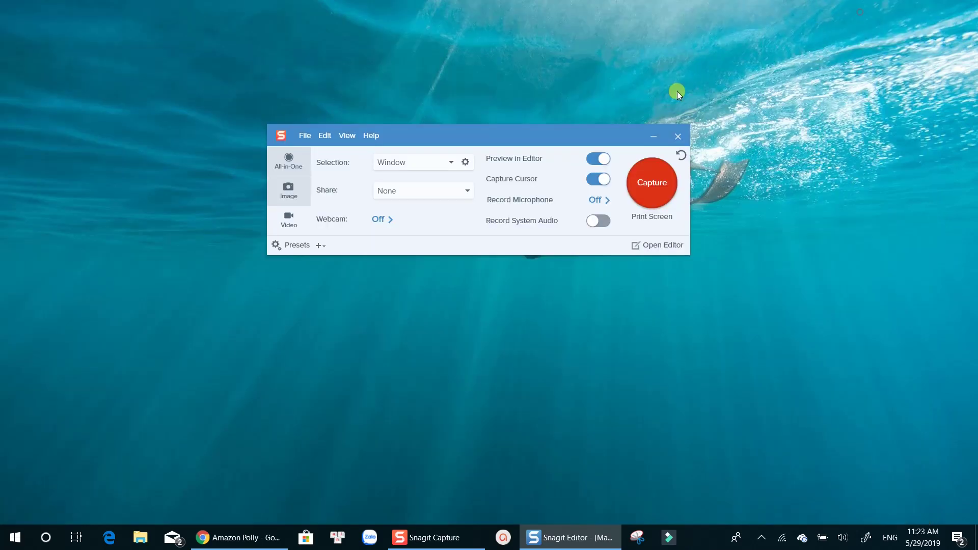
{"action": "right_click", "coordinate": [481, 289]}
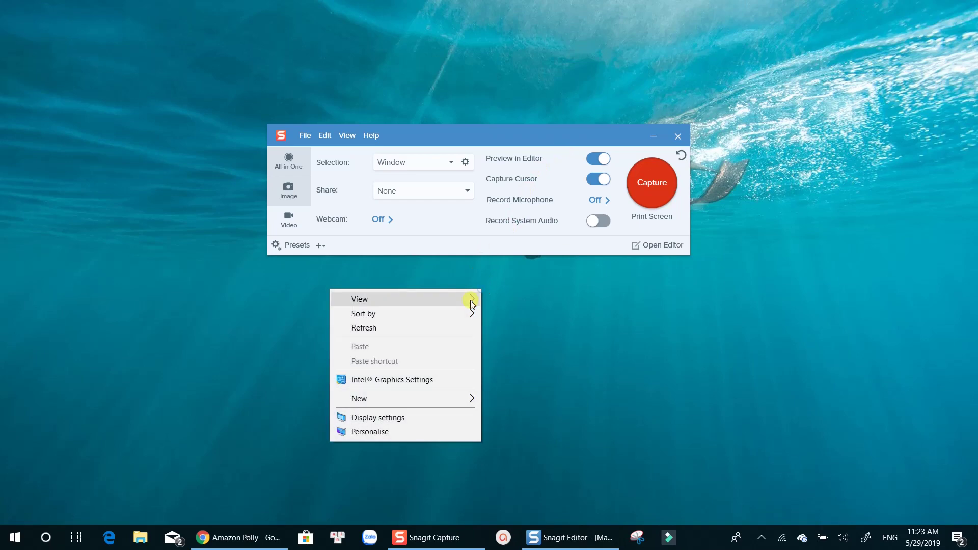
{"action": "left_click", "coordinate": [408, 302]}
{"action": "left_click", "coordinate": [504, 378]}
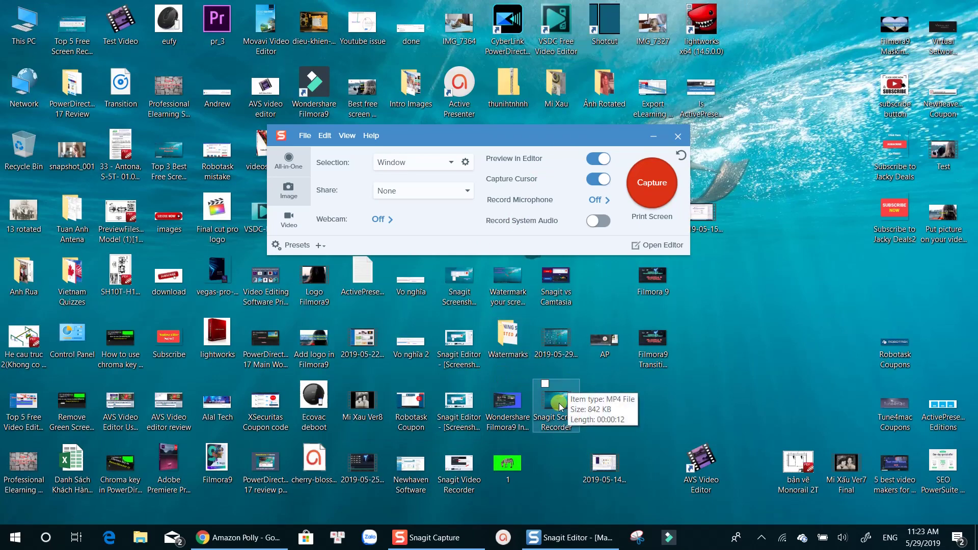
{"action": "double_click", "coordinate": [558, 403]}
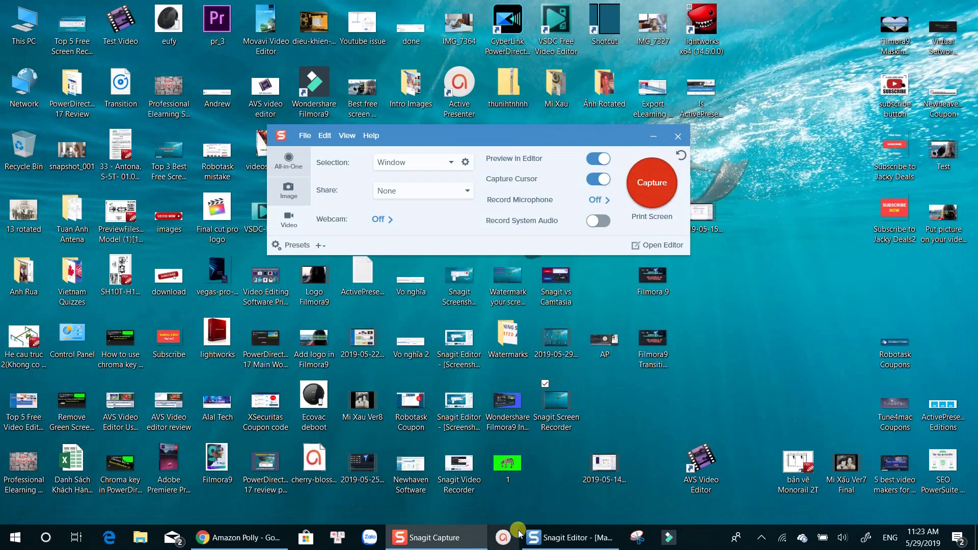
- Hide all desktop icons through the desktop's View menu
{"action": "right_click", "coordinate": [728, 305]}
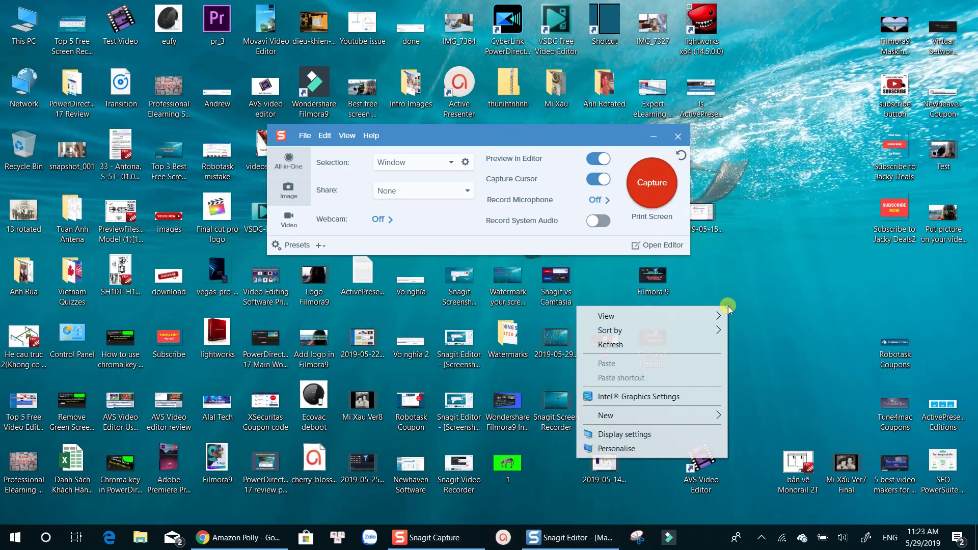
{"action": "left_click", "coordinate": [690, 314]}
{"action": "left_click", "coordinate": [749, 396]}
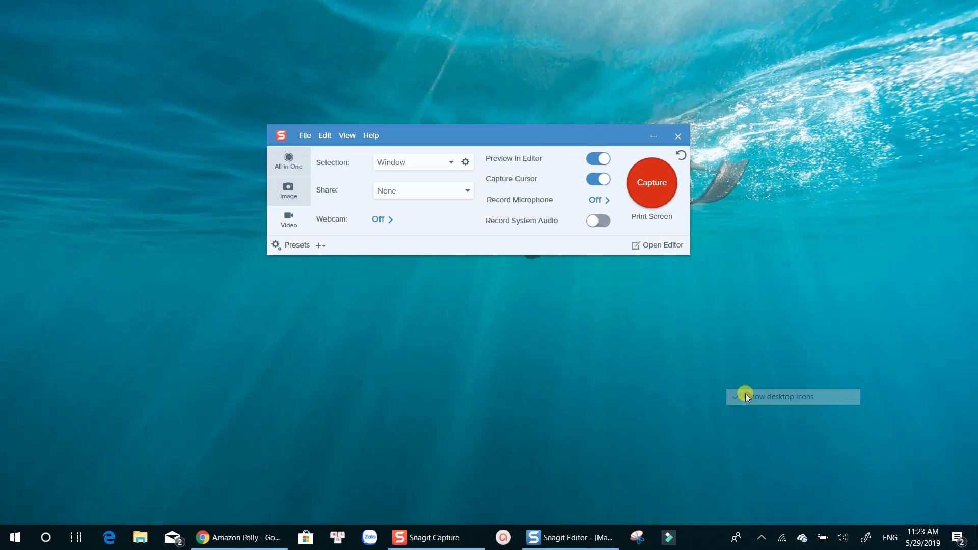
- In Snagit's Capture Preferences, change Video Quality from Medium to High Quality
{"action": "left_click", "coordinate": [304, 136]}
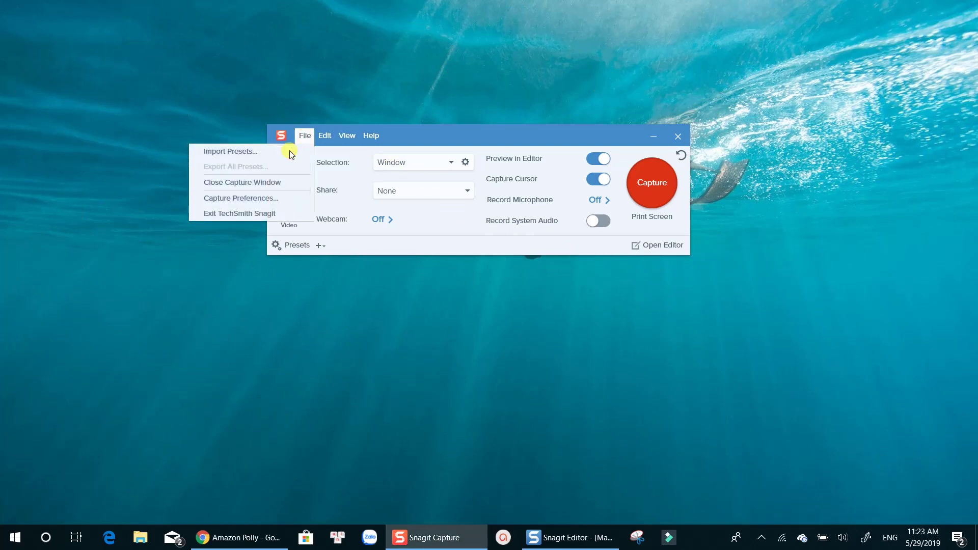
{"action": "left_click", "coordinate": [240, 197]}
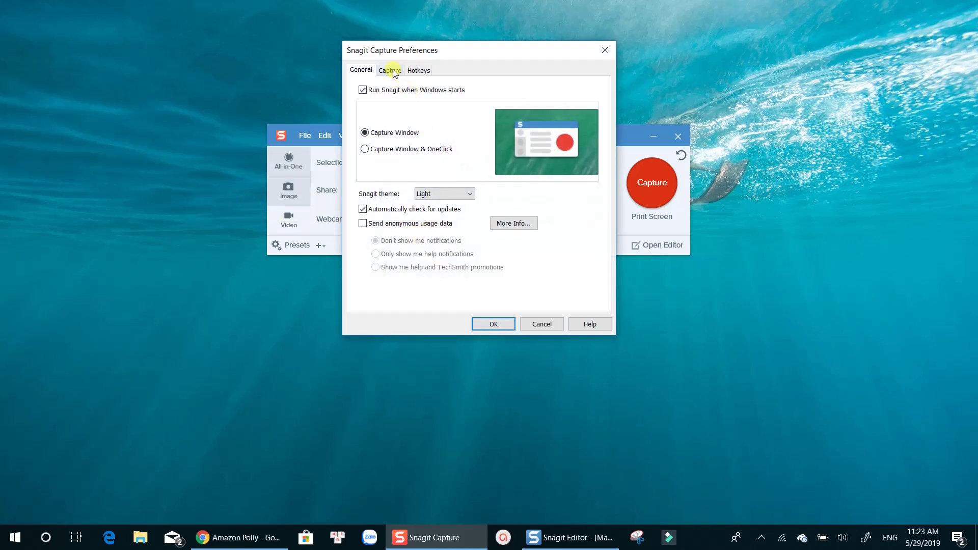
{"action": "left_click", "coordinate": [389, 70]}
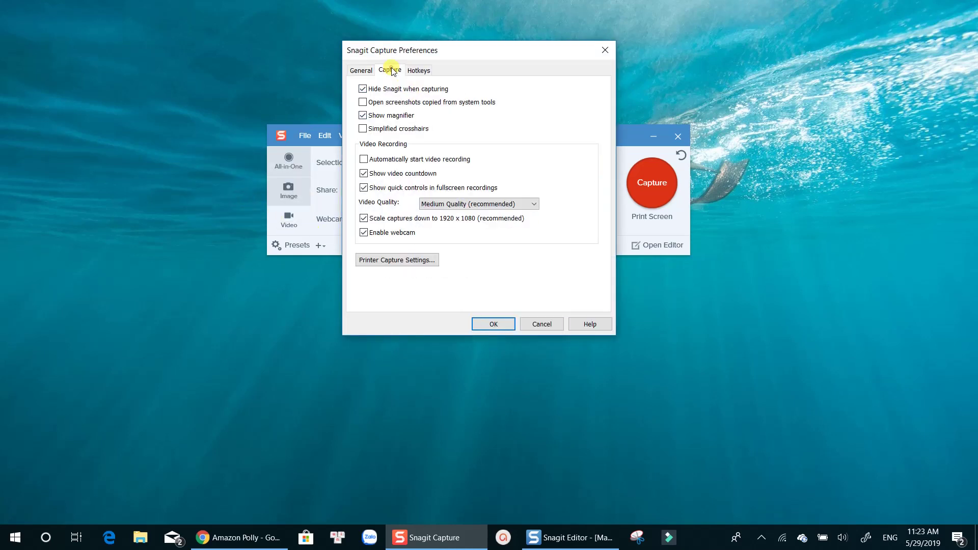
{"action": "left_click", "coordinate": [469, 205]}
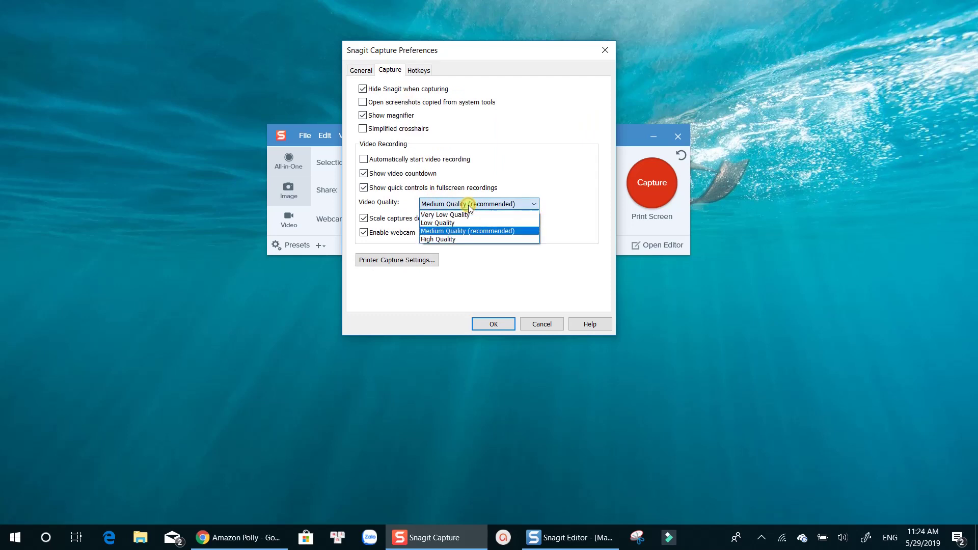
{"action": "left_click", "coordinate": [436, 239]}
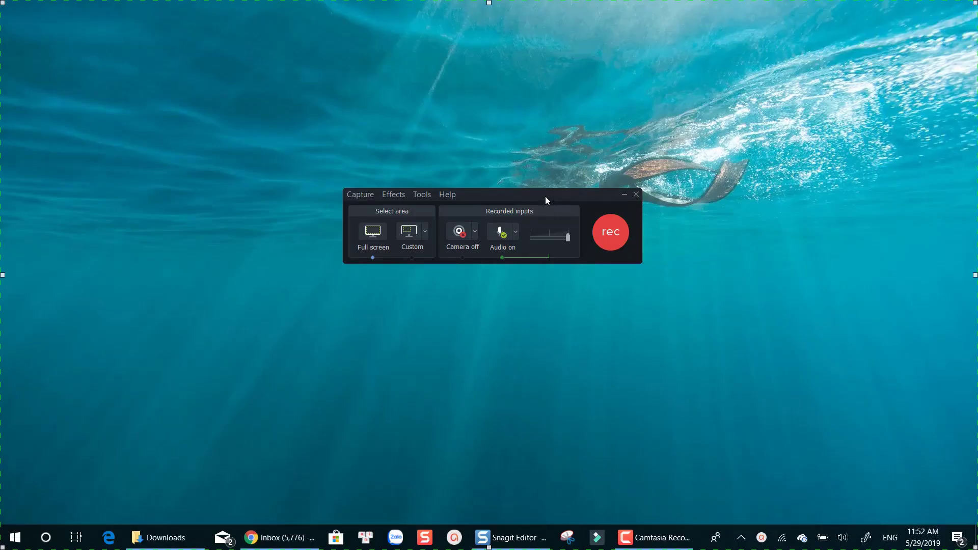
- Set Camtasia Recorder's area to 720p HD (1280x720) and centre it on the screen
{"action": "left_click_drag", "start_coordinate": [545, 196], "coordinate": [544, 144]}
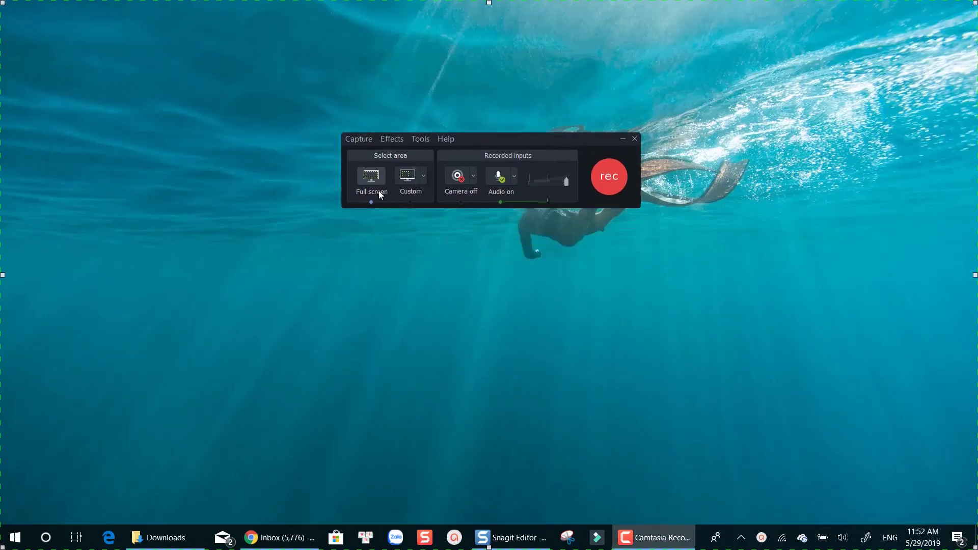
{"action": "left_click", "coordinate": [425, 181]}
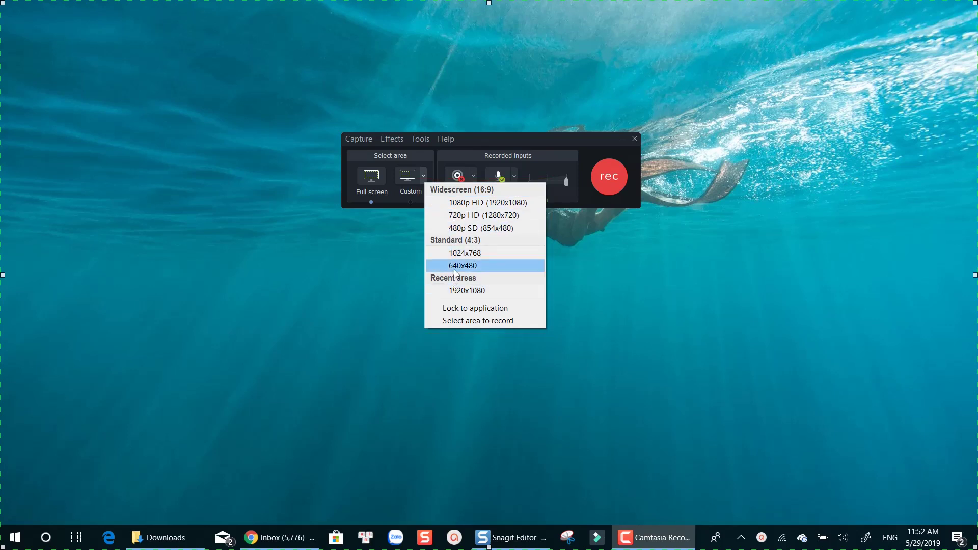
{"action": "left_click", "coordinate": [448, 214]}
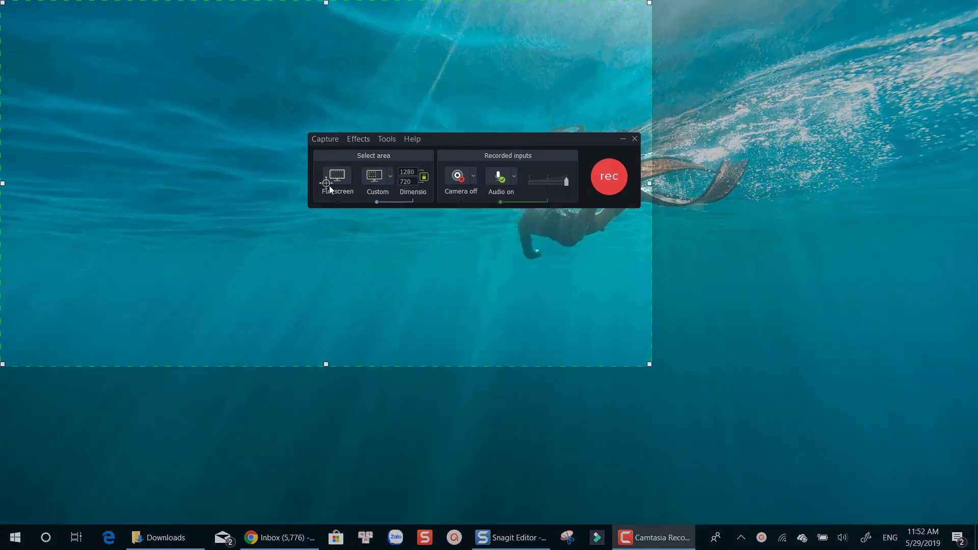
{"action": "left_click_drag", "start_coordinate": [329, 186], "coordinate": [469, 227]}
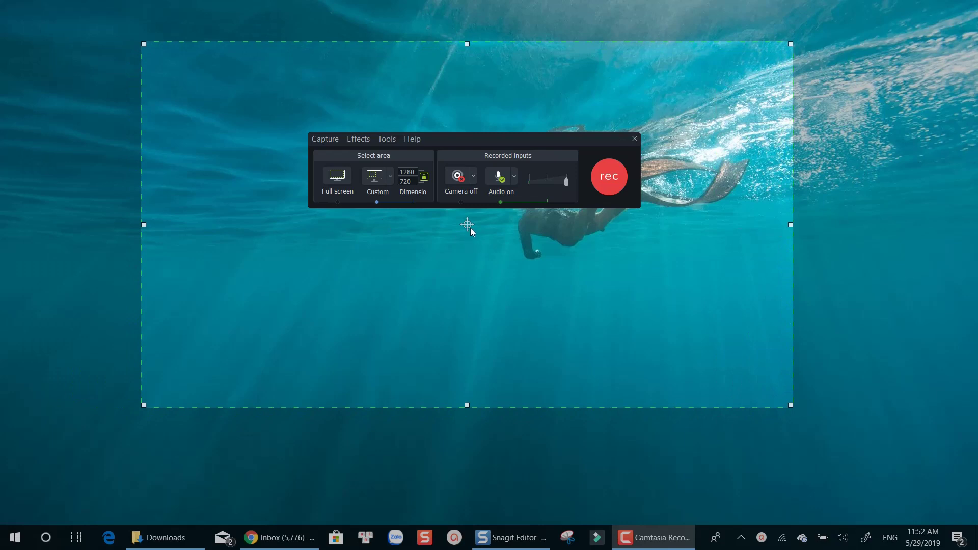
{"action": "left_click", "coordinate": [473, 176]}
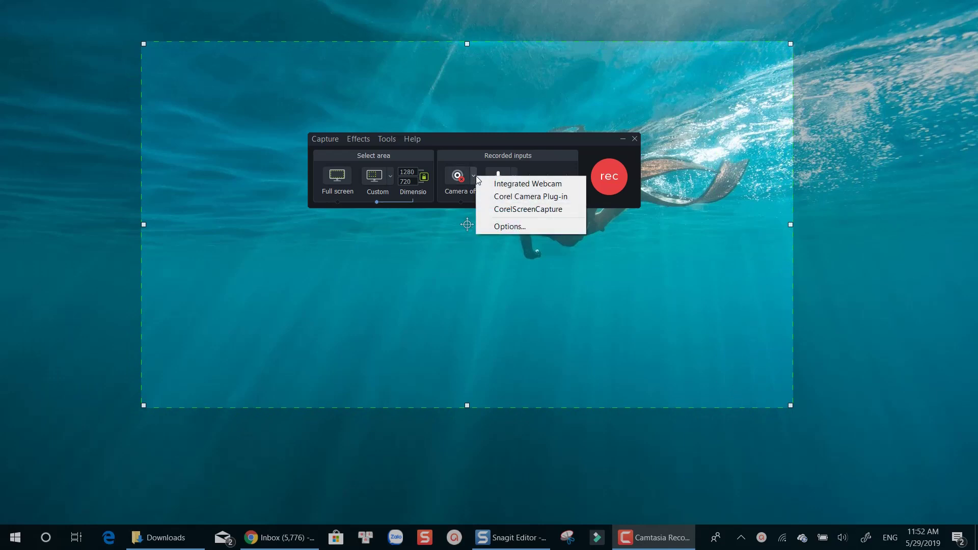
{"action": "left_click", "coordinate": [497, 228]}
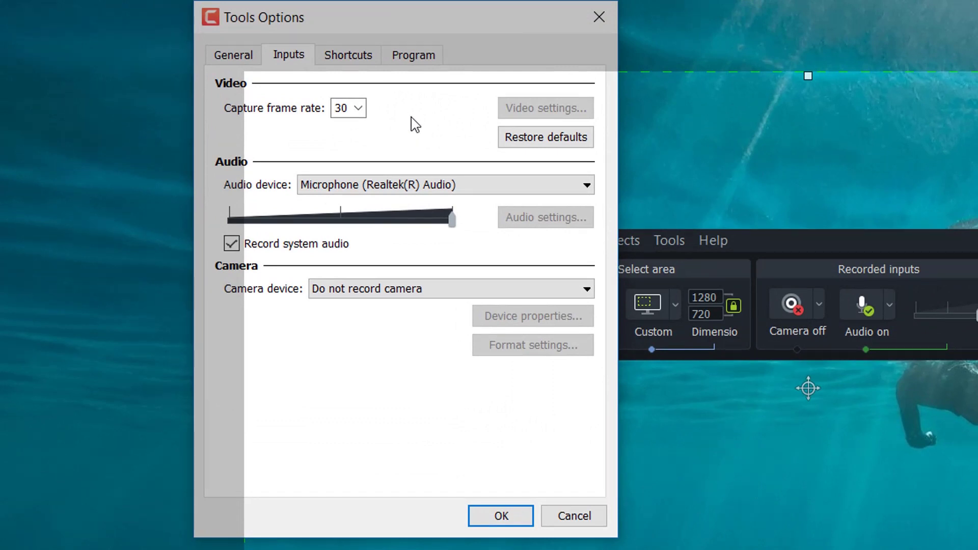
{"action": "left_click_drag", "start_coordinate": [471, 16], "coordinate": [593, 129]}
{"action": "left_click", "coordinate": [368, 164]}
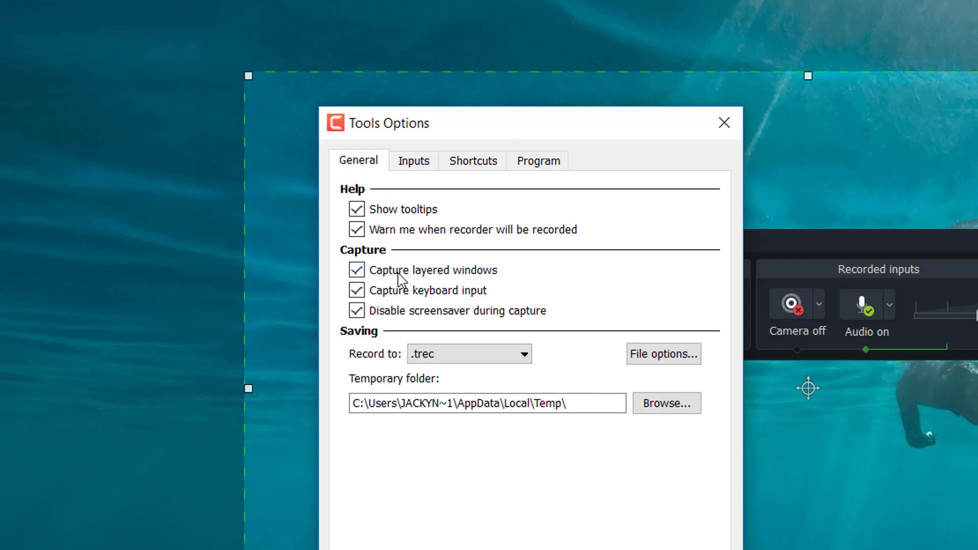
{"action": "left_click", "coordinate": [419, 164]}
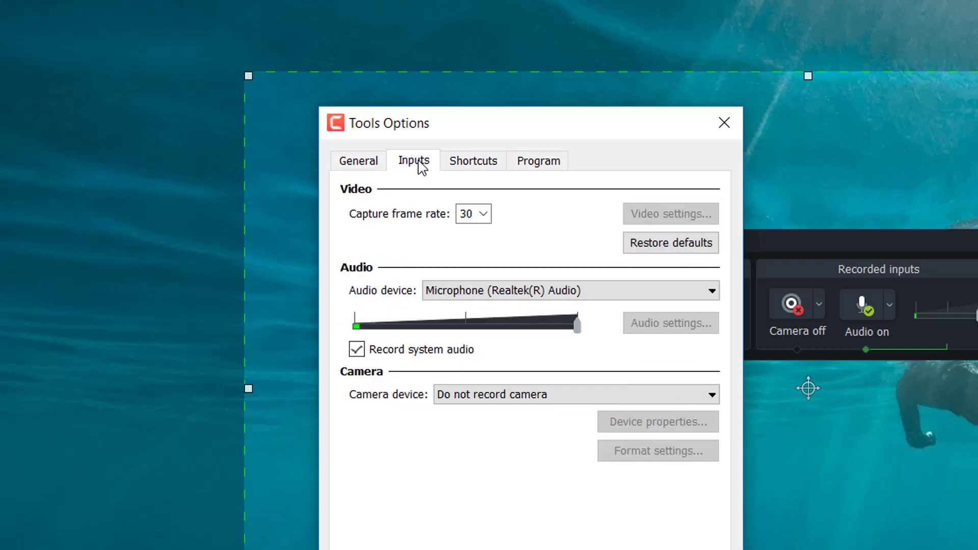
{"action": "left_click", "coordinate": [473, 165]}
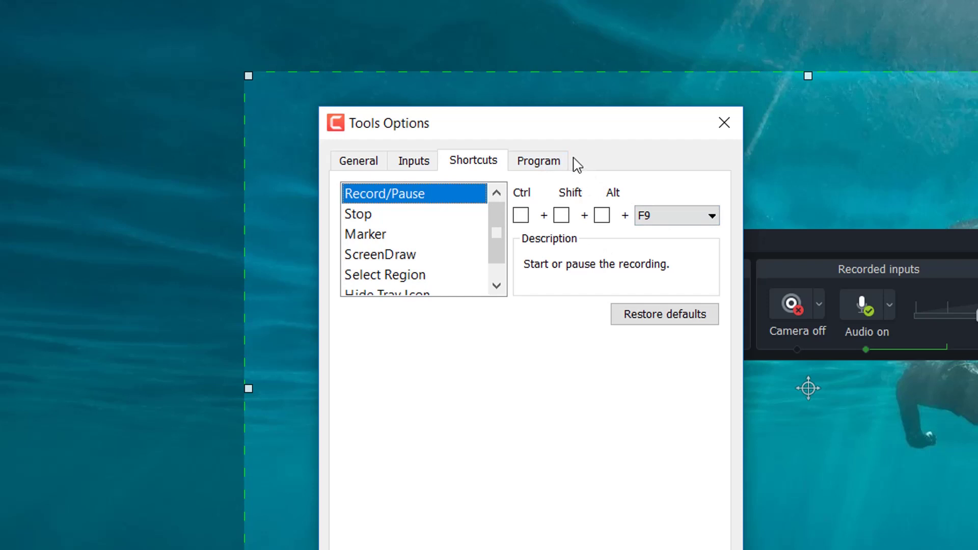
{"action": "left_click", "coordinate": [537, 162]}
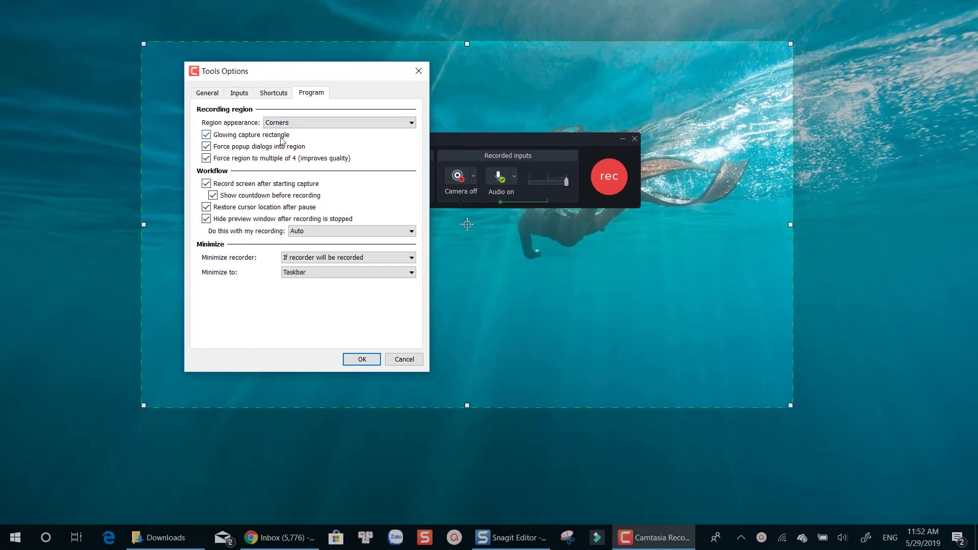
- Close the recorder options and turn on Record webcam
{"action": "left_click", "coordinate": [416, 75]}
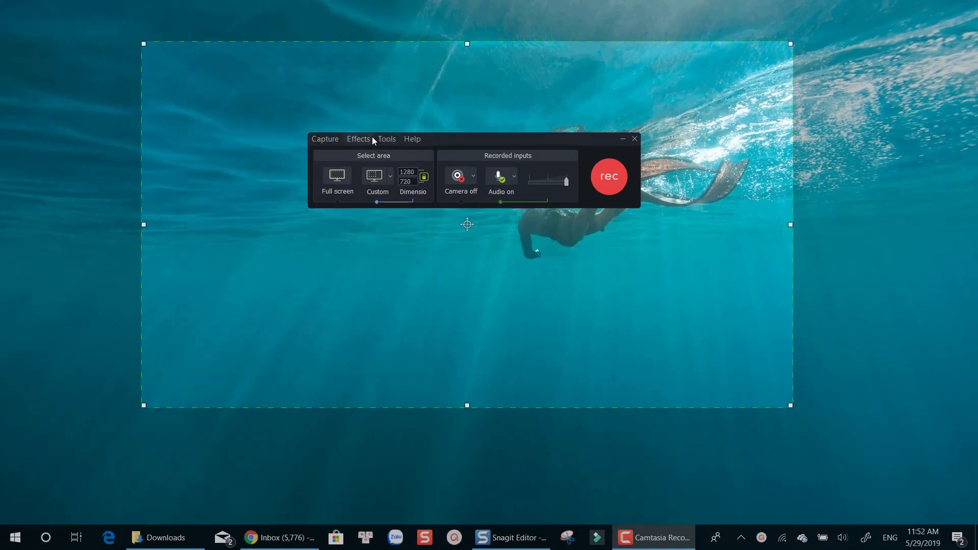
{"action": "left_click", "coordinate": [328, 138]}
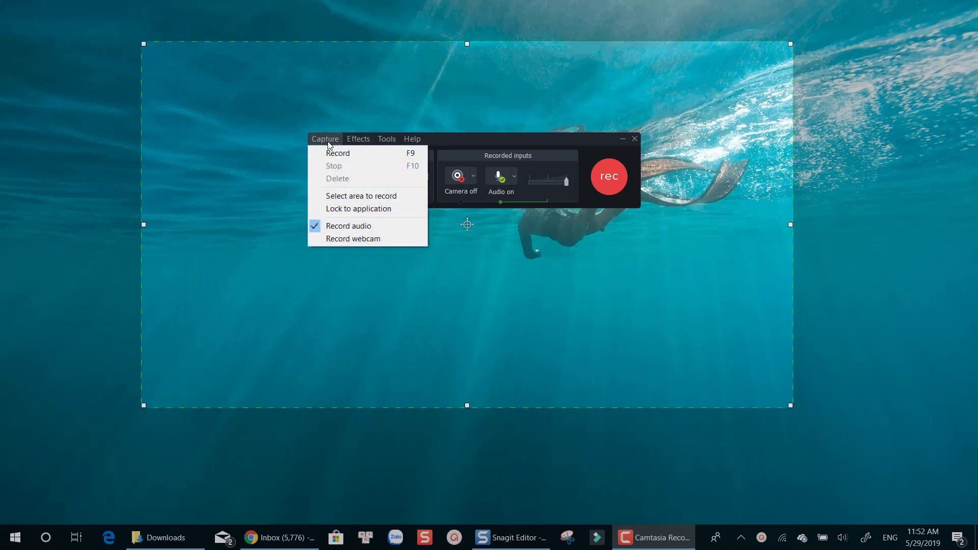
{"action": "left_click", "coordinate": [325, 243]}
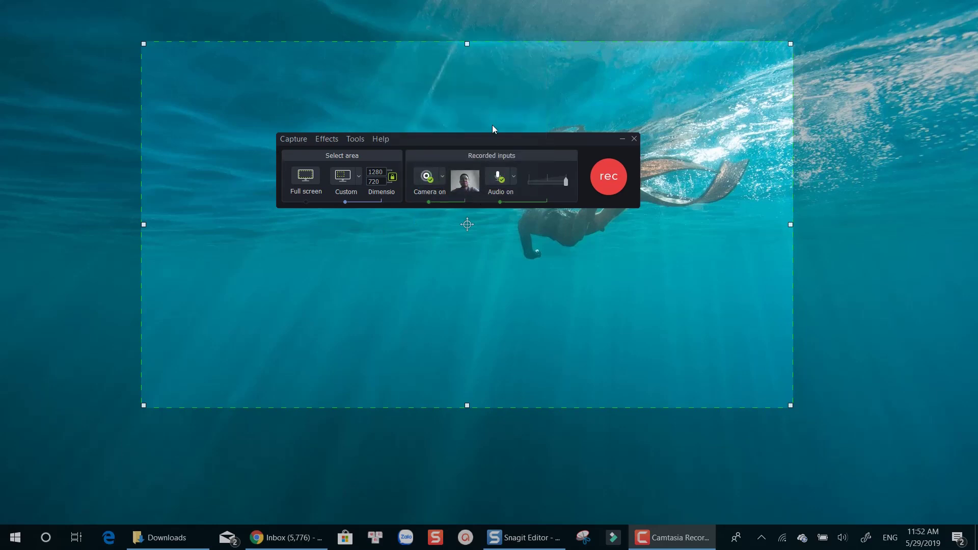
- Enable the Annotation effect from the Effects menu
{"action": "mouse_move", "coordinate": [465, 190]}
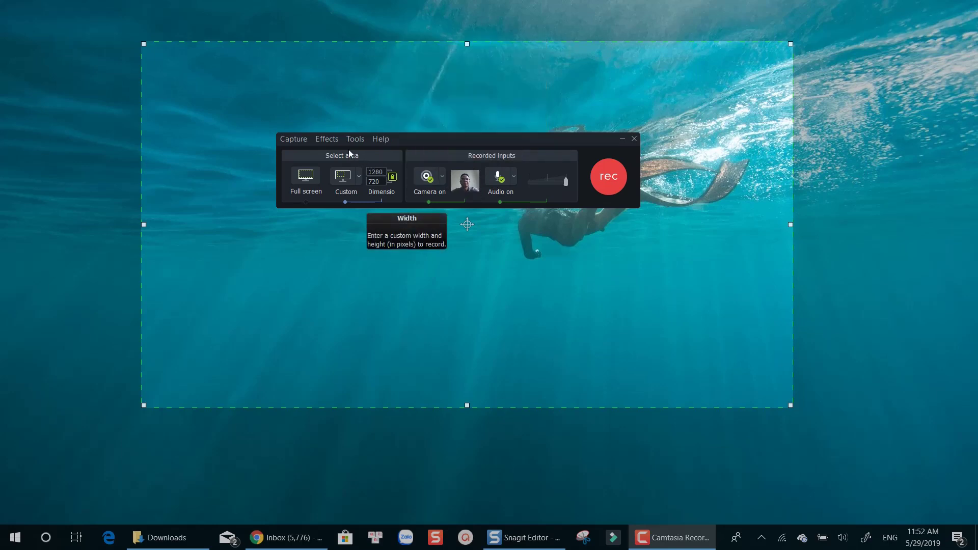
{"action": "left_click", "coordinate": [328, 142]}
{"action": "mouse_move", "coordinate": [367, 160]}
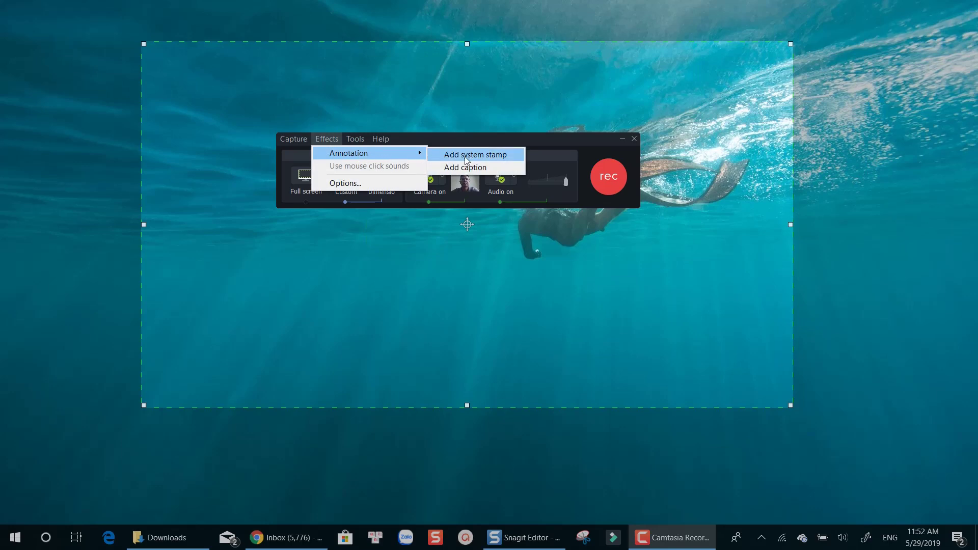
{"action": "left_click", "coordinate": [460, 168]}
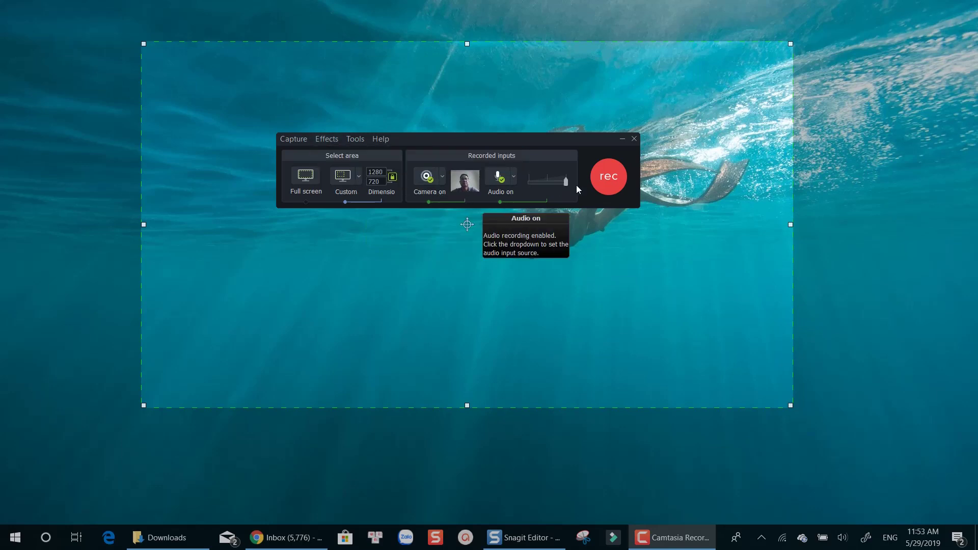
- Start recording, then refresh the desktop and briefly restore the Downloads window
{"action": "left_click", "coordinate": [610, 179]}
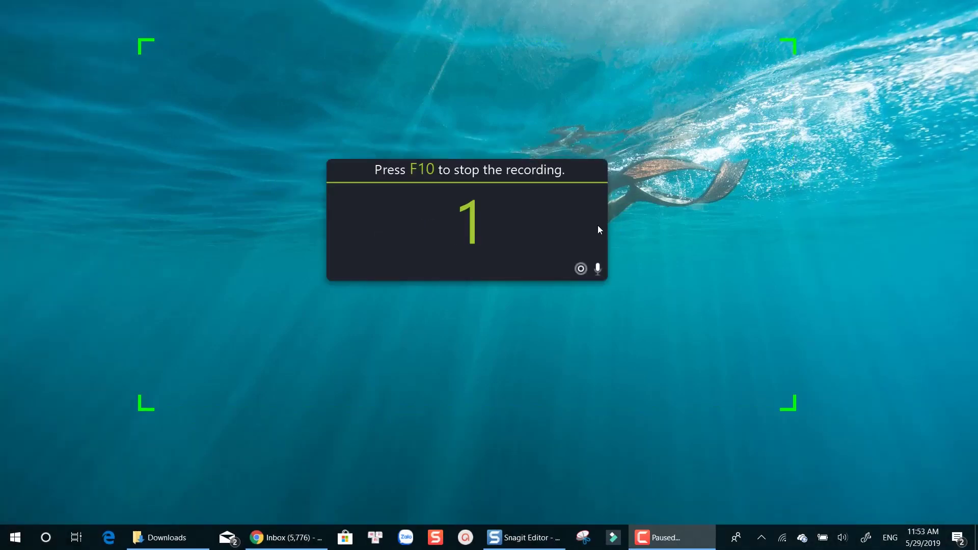
{"action": "right_click", "coordinate": [429, 181]}
{"action": "left_click", "coordinate": [381, 218]}
{"action": "left_click", "coordinate": [179, 530]}
{"action": "left_click", "coordinate": [178, 529]}
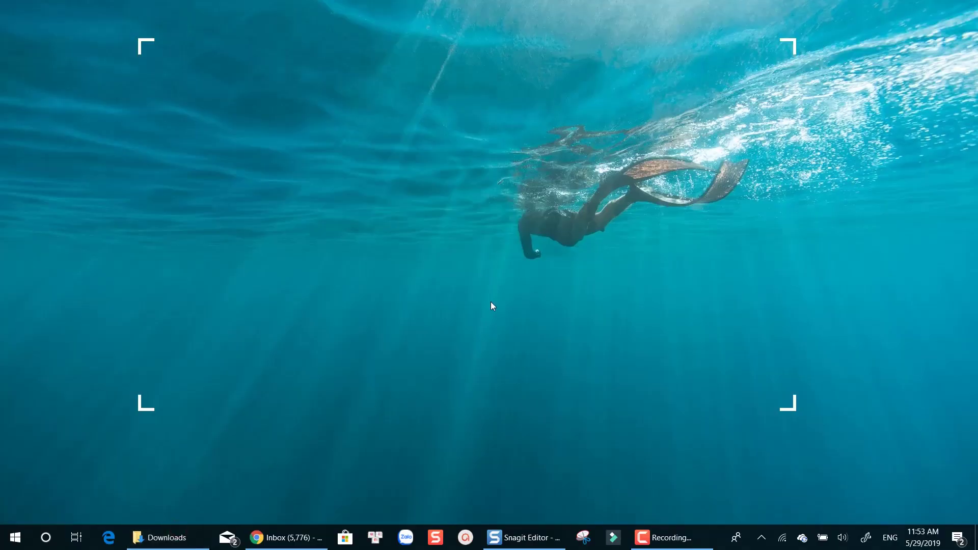
- Stop the recording from the recorder's tray controls
{"action": "left_click", "coordinate": [762, 537]}
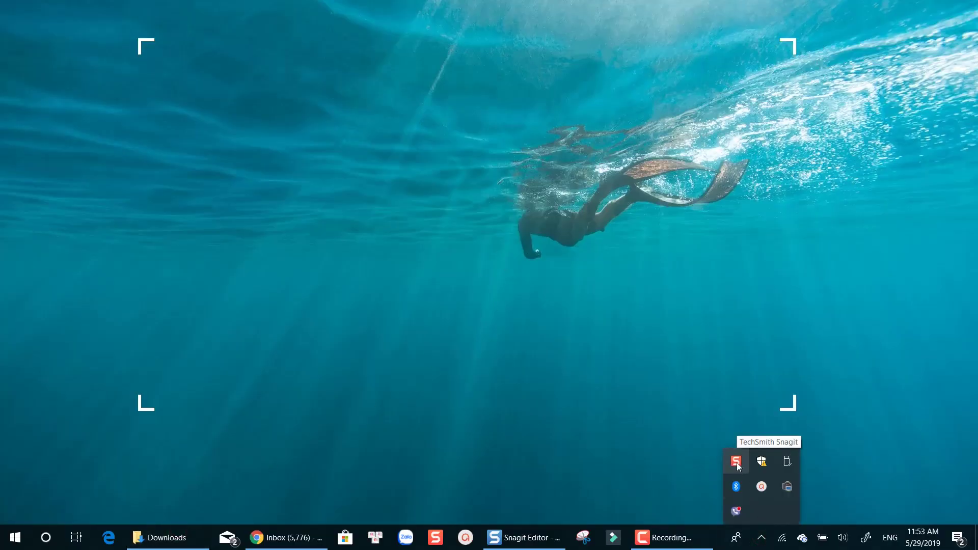
{"action": "left_click", "coordinate": [663, 537]}
{"action": "left_click", "coordinate": [778, 451]}
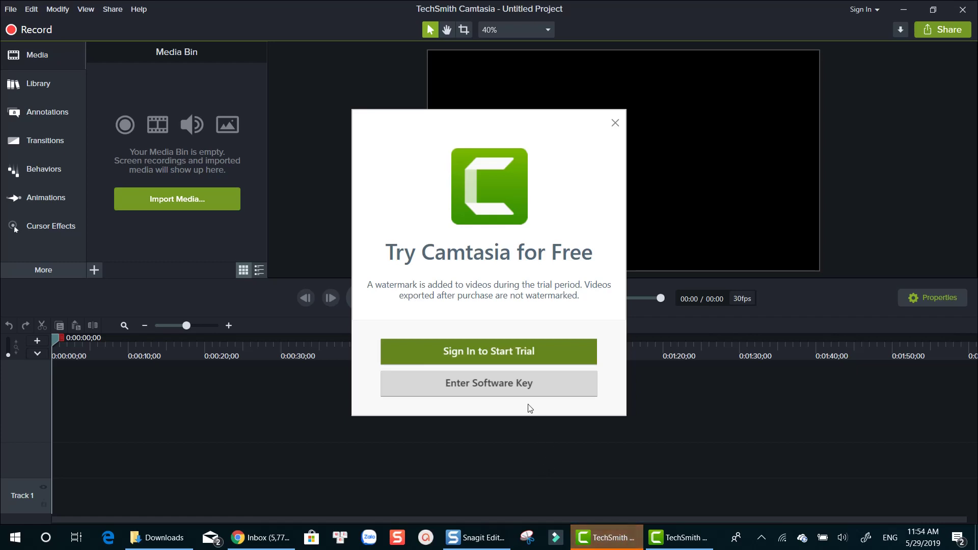
- Sign in to Camtasia with the saved account and its password to start the trial
{"action": "left_click", "coordinate": [488, 352]}
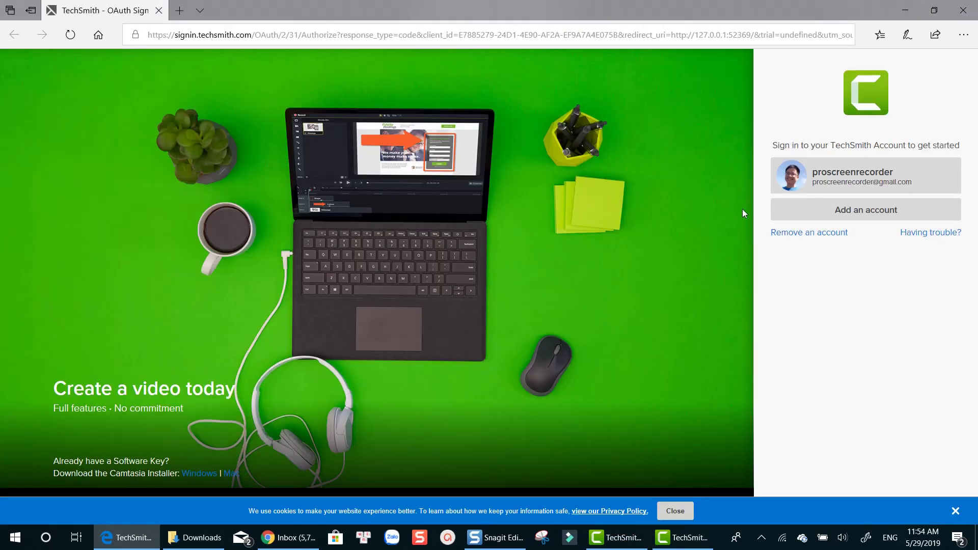
{"action": "left_click", "coordinate": [853, 177]}
{"action": "type", "text": "••••••••••"}
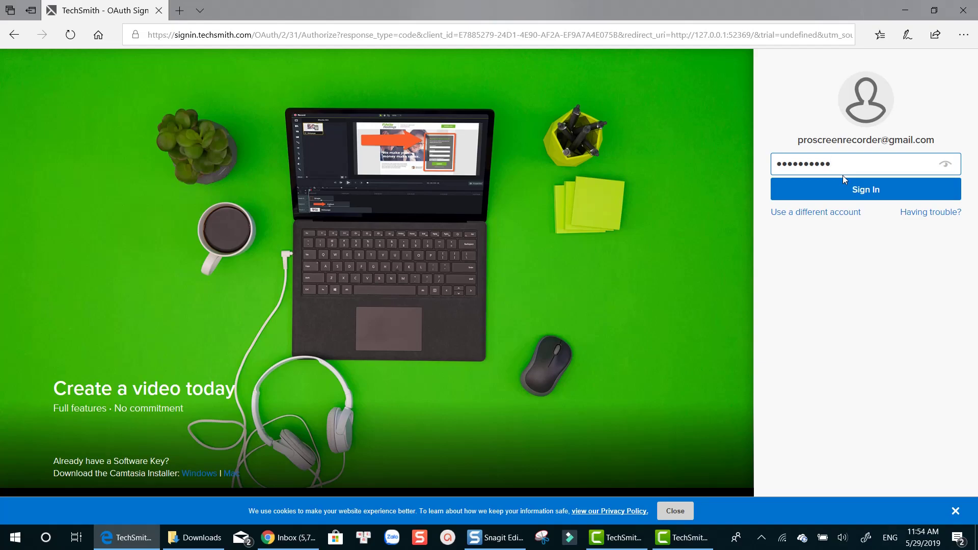
{"action": "left_click", "coordinate": [863, 188]}
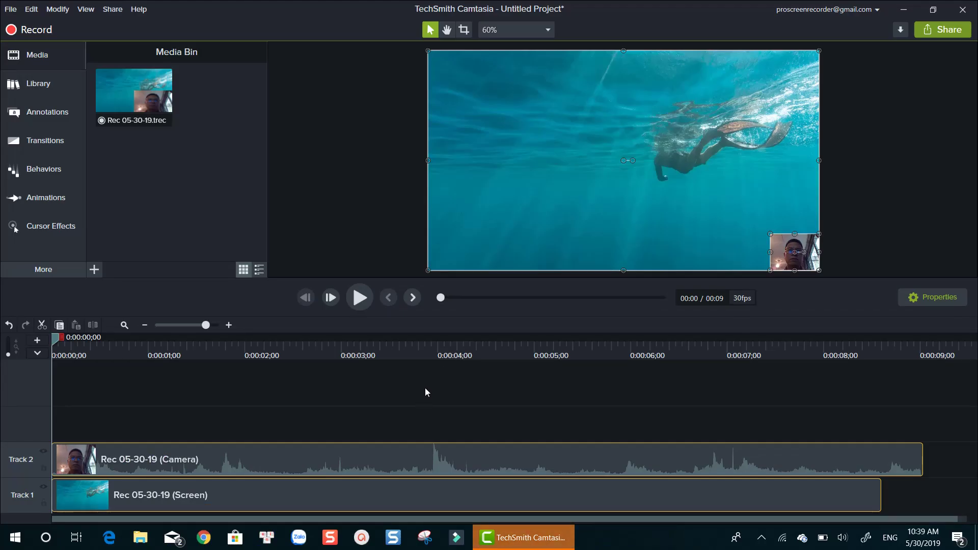
- Preview the new nine-second recording and return the playhead to the start
{"action": "left_click", "coordinate": [131, 377]}
{"action": "key", "text": "space"}
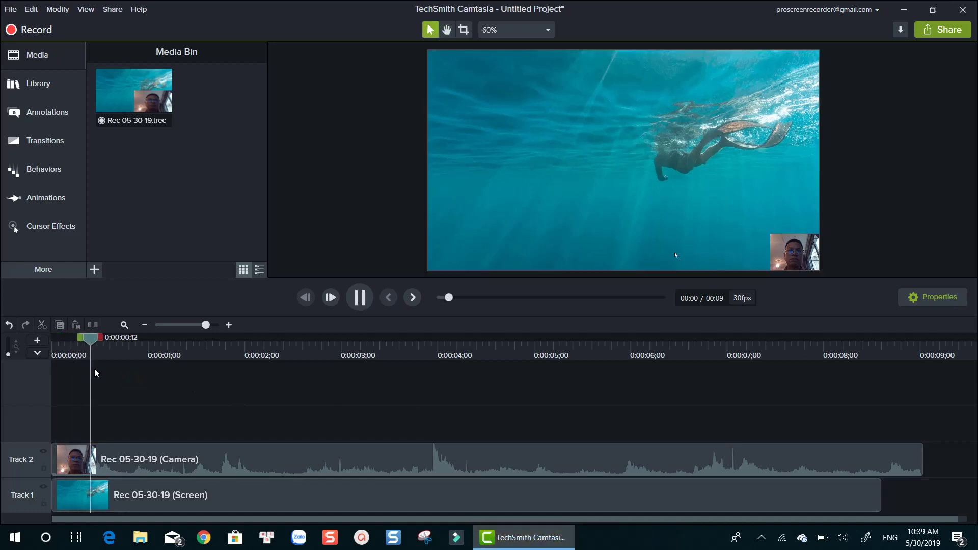
{"action": "key", "text": "space"}
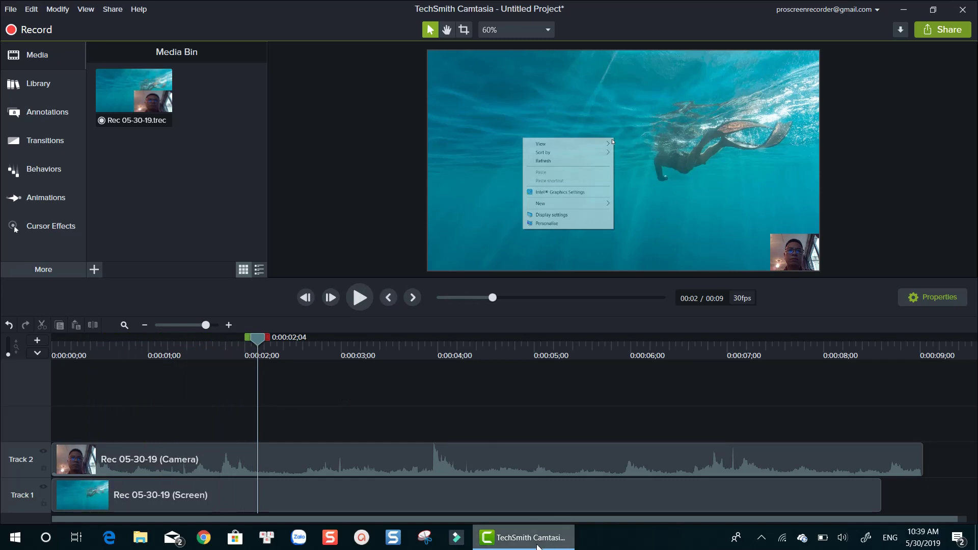
{"action": "left_click", "coordinate": [56, 344]}
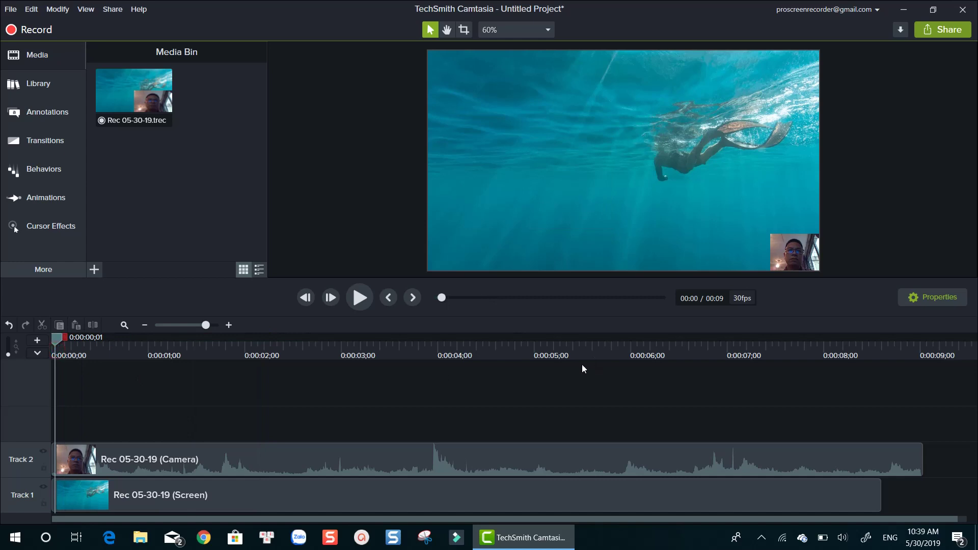
- Enlarge the webcam overlay, snap it to the bottom-left corner, and preview the layout
{"action": "left_click", "coordinate": [784, 253]}
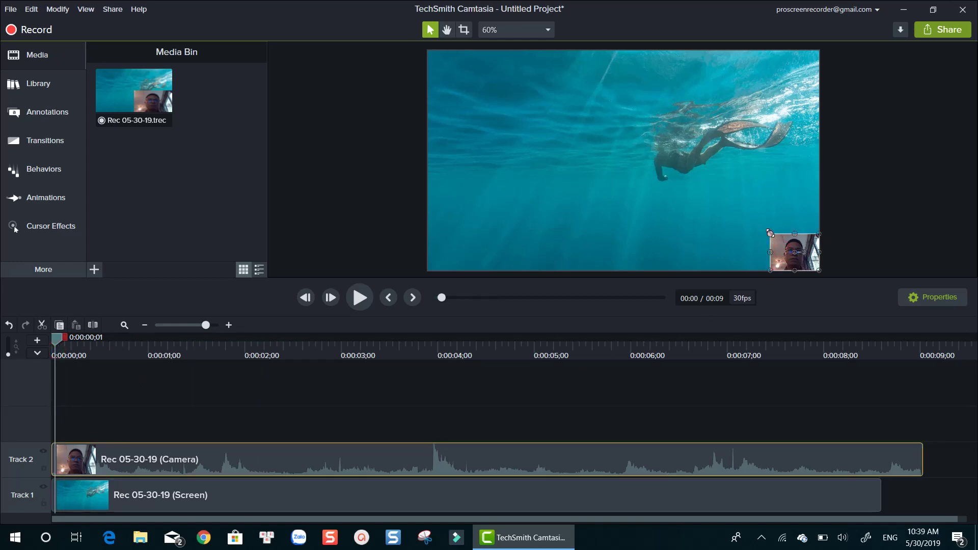
{"action": "left_click_drag", "start_coordinate": [771, 233], "coordinate": [726, 200]}
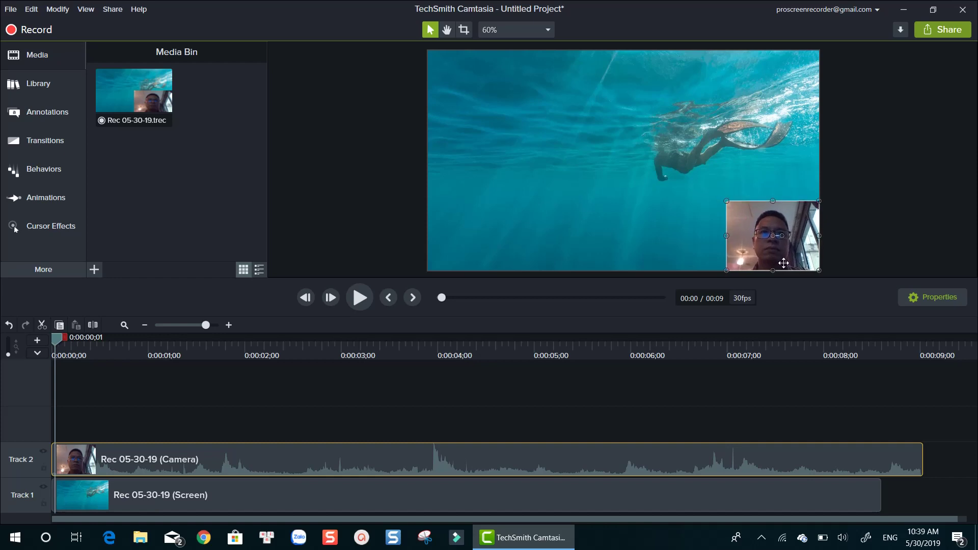
{"action": "left_click_drag", "start_coordinate": [783, 262], "coordinate": [485, 265]}
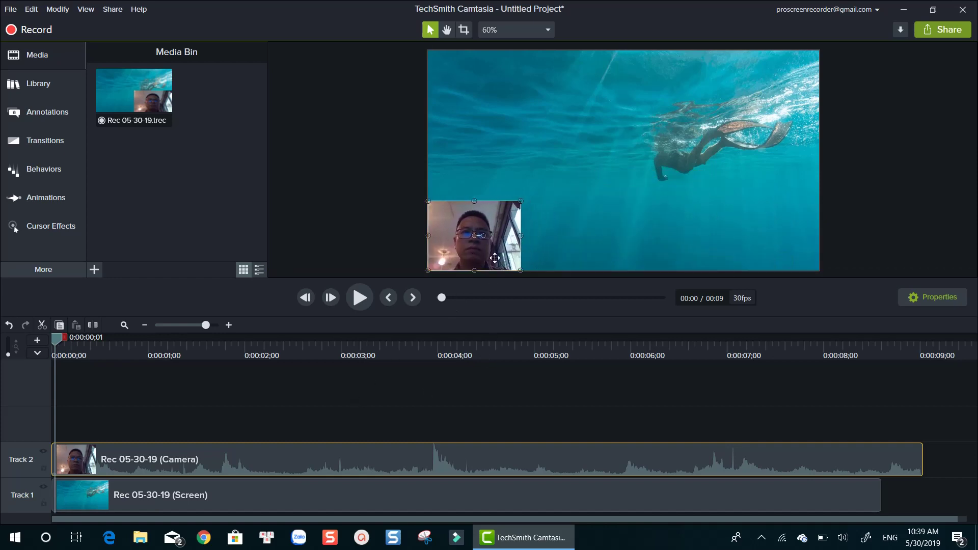
{"action": "left_click_drag", "start_coordinate": [499, 255], "coordinate": [502, 255]}
{"action": "left_click", "coordinate": [270, 417]}
{"action": "key", "text": "h"}
{"action": "key", "text": "space"}
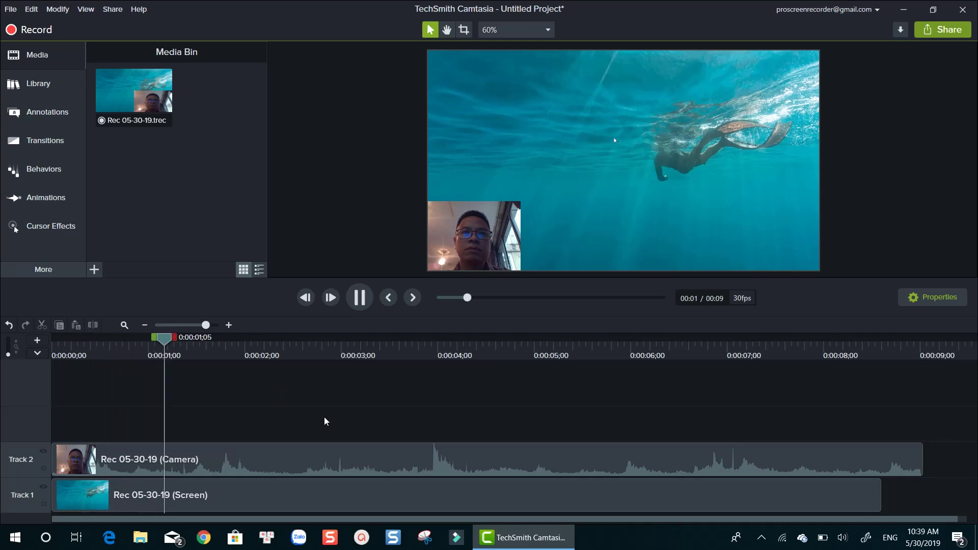
{"action": "key", "text": "space"}
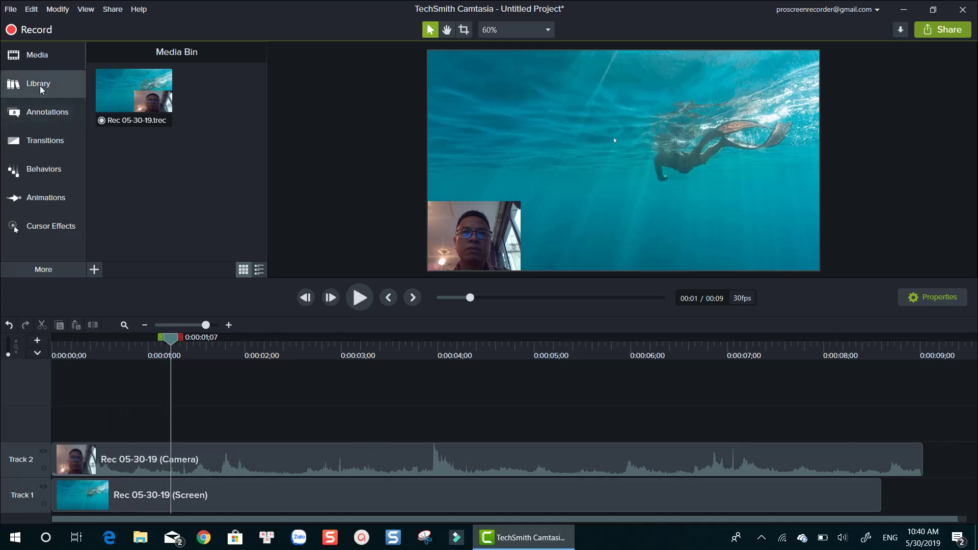
- Add a red speech callout on Track 3 above the webcam overlay and make it read 'Webcam'
{"action": "left_click", "coordinate": [39, 113]}
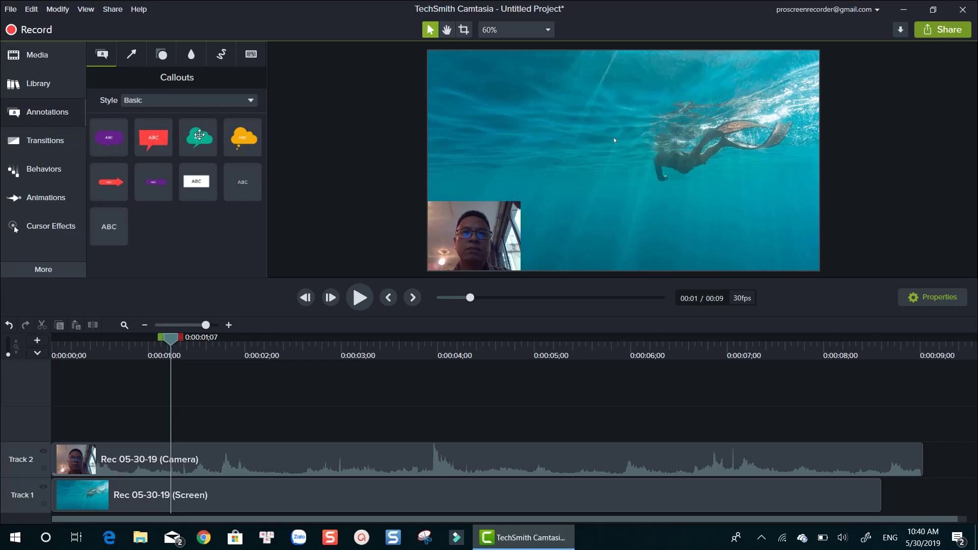
{"action": "left_click_drag", "start_coordinate": [160, 144], "coordinate": [187, 432]}
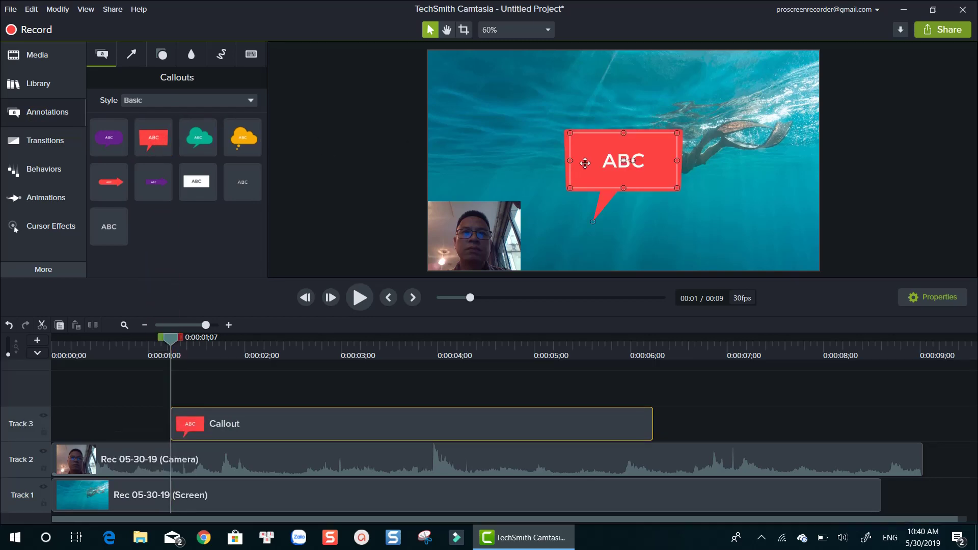
{"action": "left_click_drag", "start_coordinate": [620, 174], "coordinate": [539, 155]}
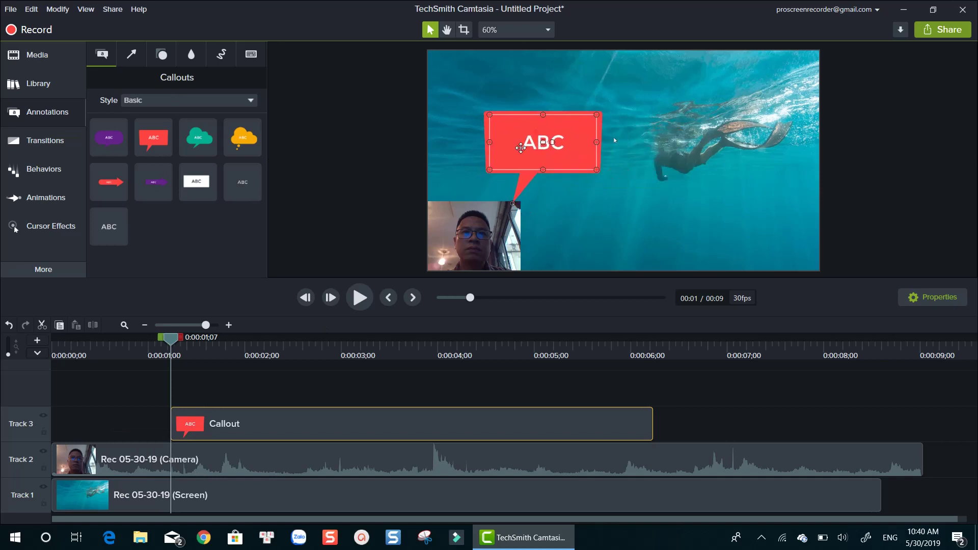
{"action": "double_click", "coordinate": [528, 142]}
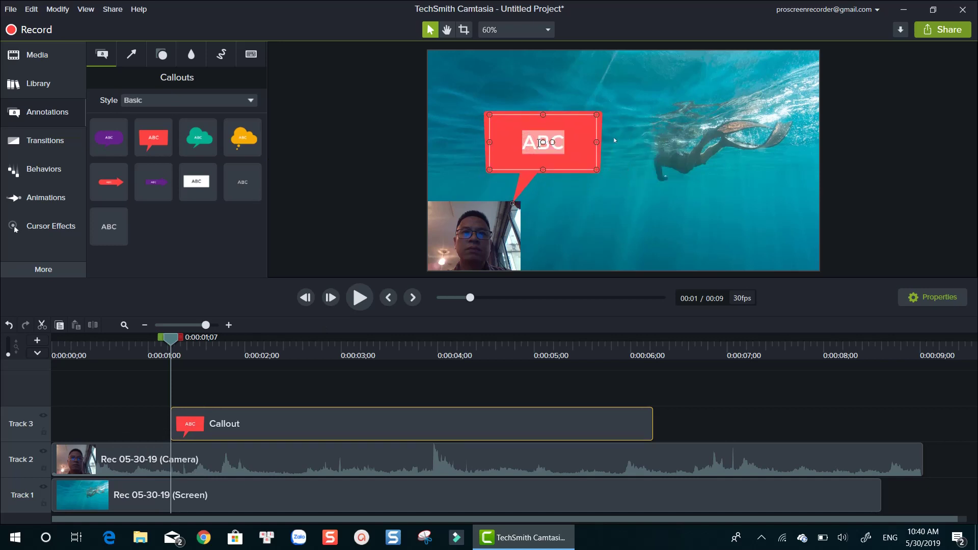
{"action": "type", "text": "Webcam"}
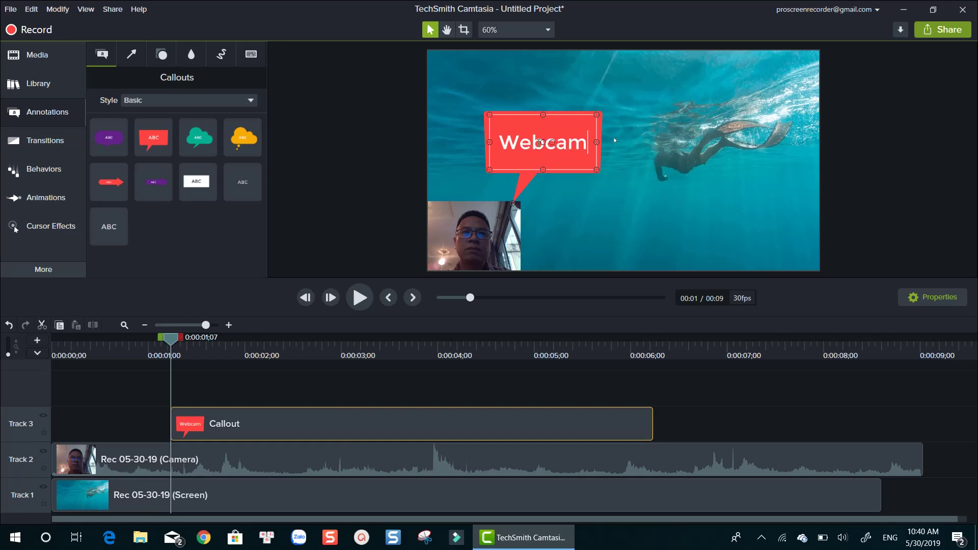
{"action": "left_click", "coordinate": [581, 190]}
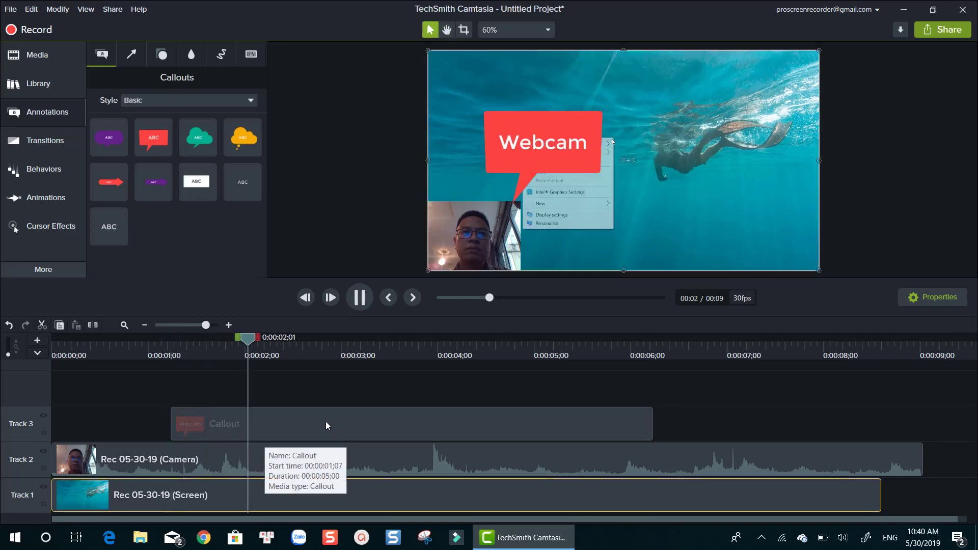
{"action": "left_click", "coordinate": [315, 414]}
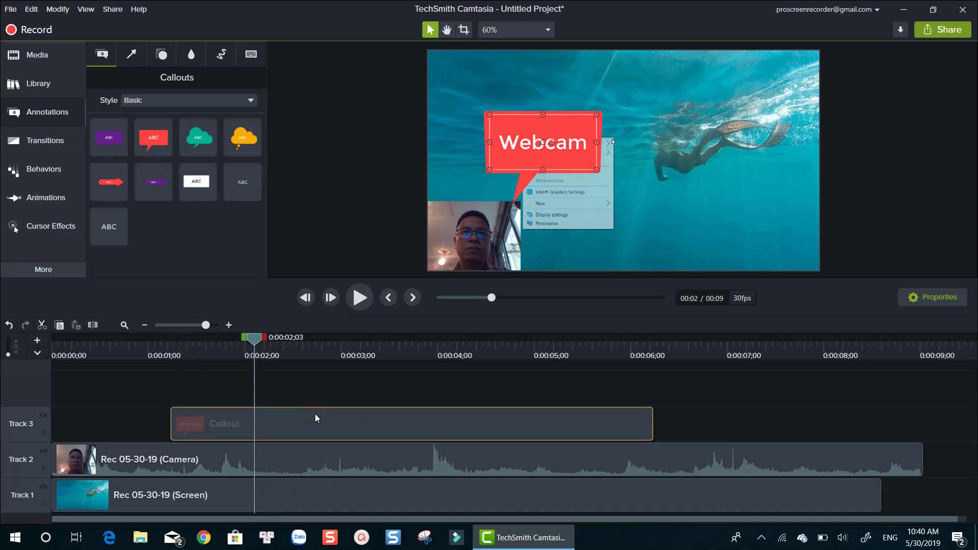
- Apply the Tilt Left animation to the Webcam callout clip and preview it
{"action": "left_click", "coordinate": [50, 197]}
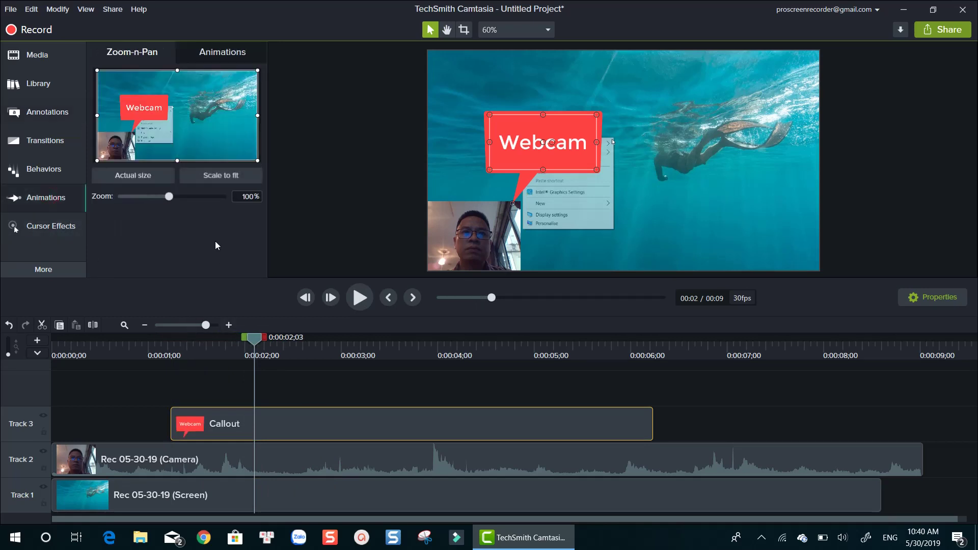
{"action": "left_click", "coordinate": [216, 54]}
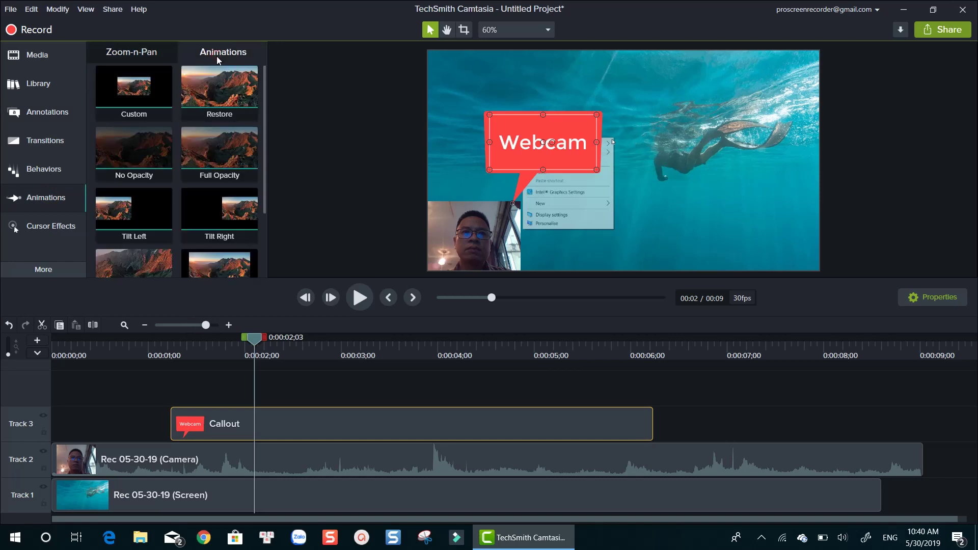
{"action": "scroll", "coordinate": [216, 152], "scroll_direction": "down", "scroll_amount": 1}
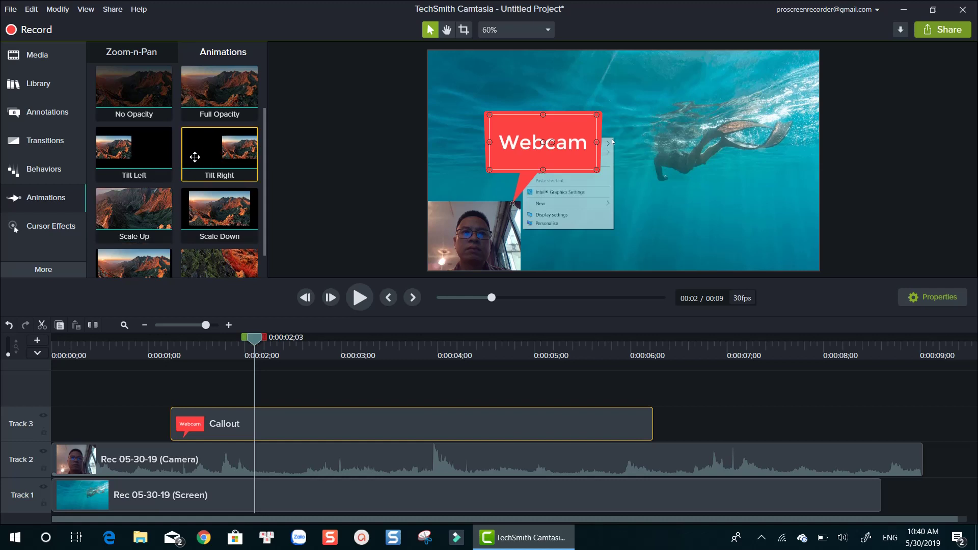
{"action": "left_click_drag", "start_coordinate": [135, 155], "coordinate": [219, 417]}
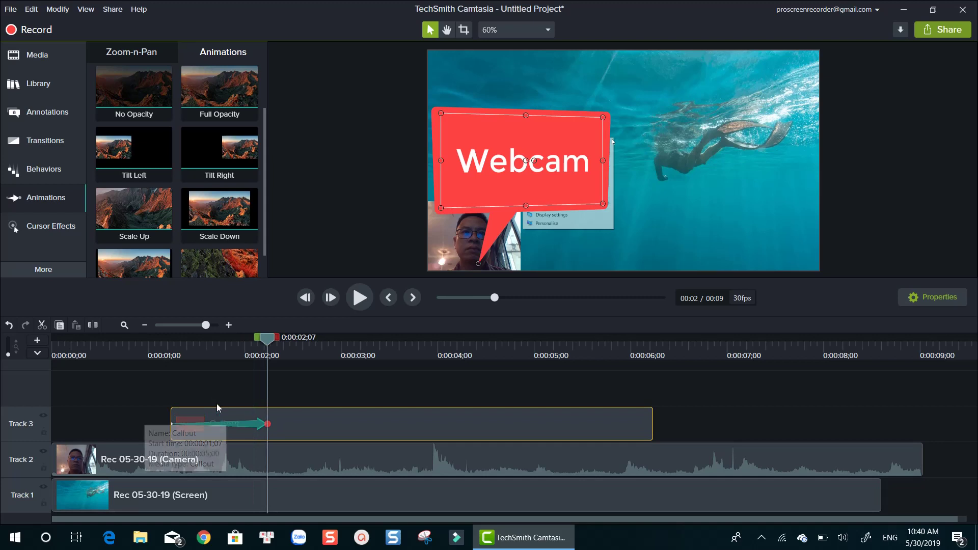
{"action": "left_click", "coordinate": [158, 355]}
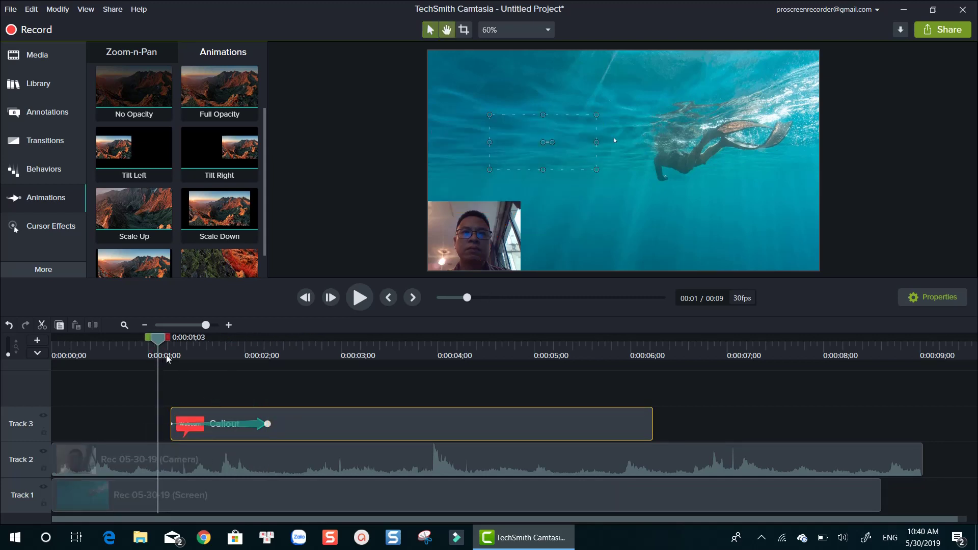
{"action": "key", "text": "space"}
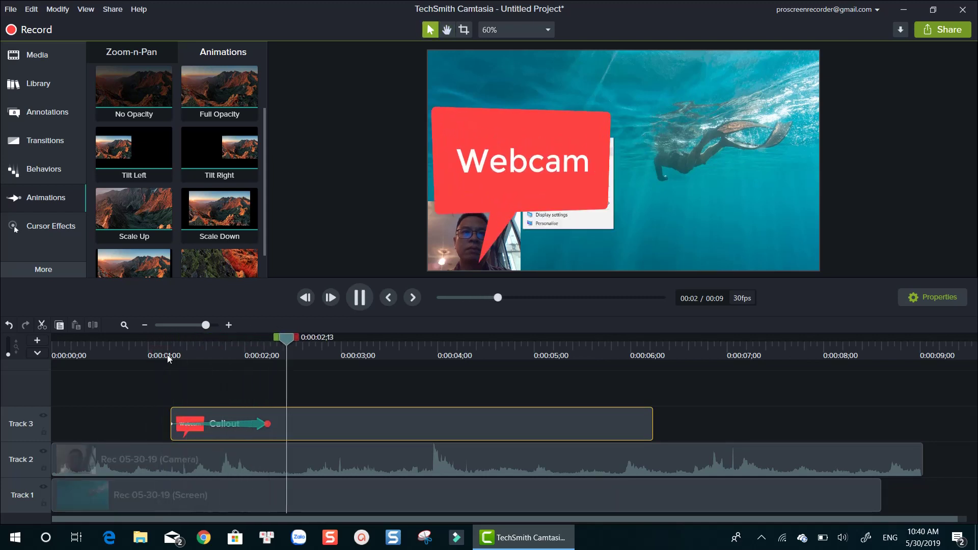
{"action": "key", "text": "space"}
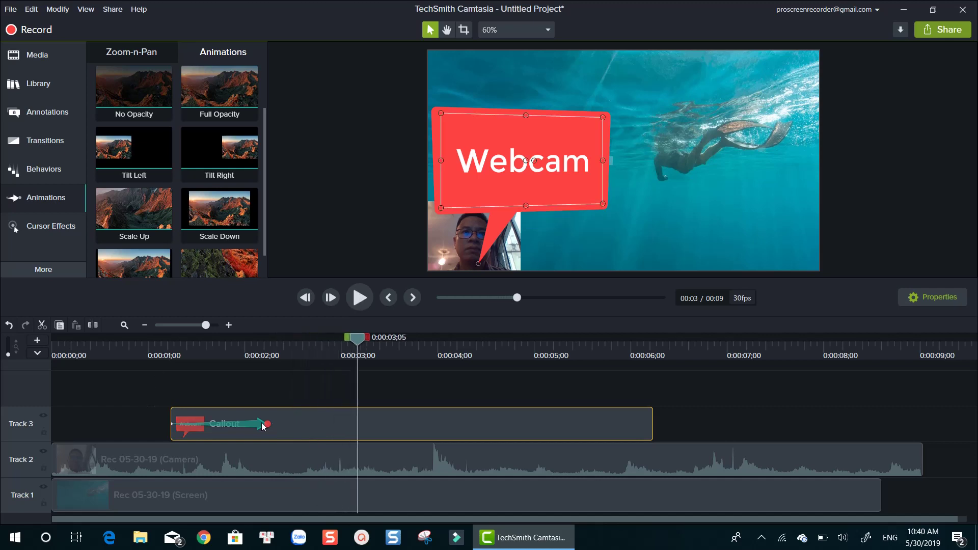
- Shorten the callout's animation to 26 frames and replay it from about 1 second
{"action": "left_click", "coordinate": [261, 423]}
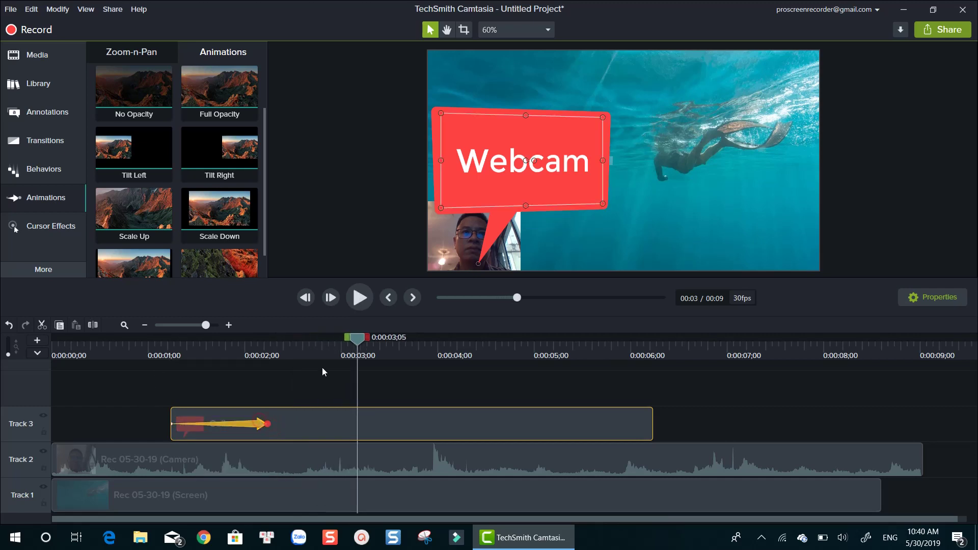
{"action": "left_click_drag", "start_coordinate": [268, 424], "coordinate": [230, 424]}
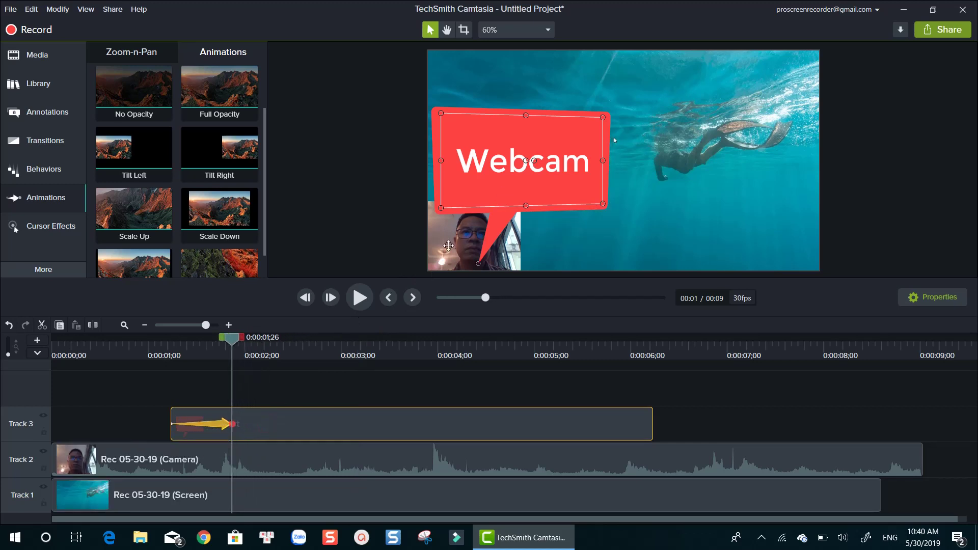
{"action": "left_click", "coordinate": [160, 355]}
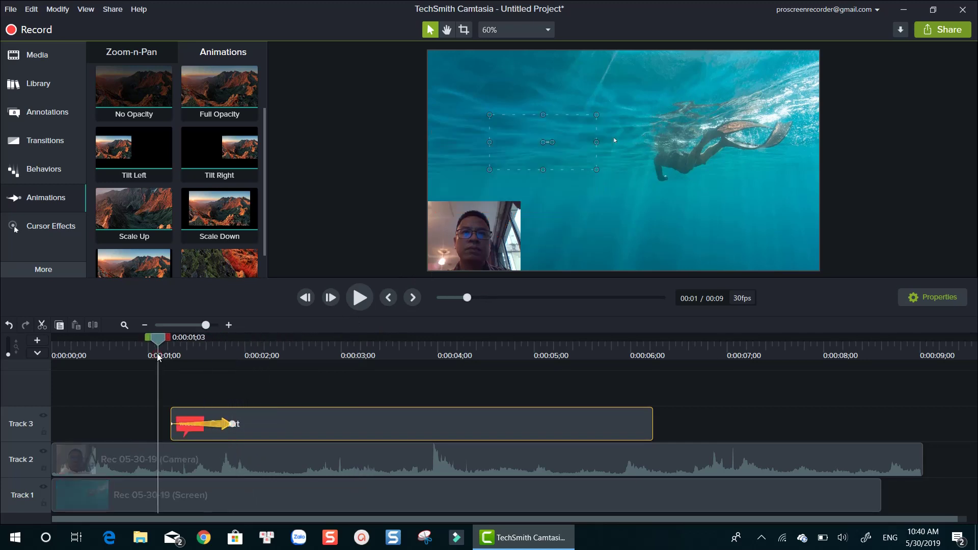
{"action": "key", "text": "space"}
{"action": "key", "text": "space"}
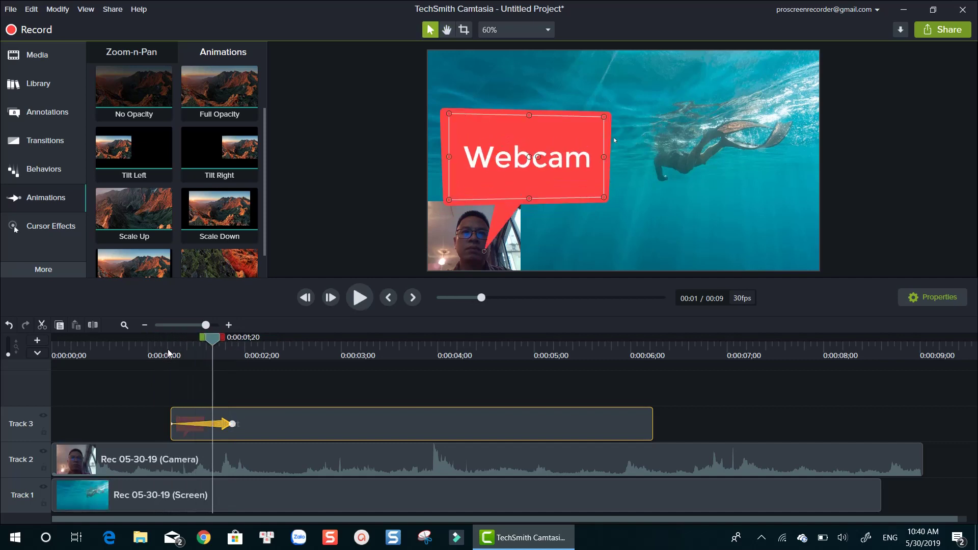
- Produce to a local file with watermark, MP4 only (up to 1080p) preset, named 'Camtasia Recording'
{"action": "left_click", "coordinate": [936, 30]}
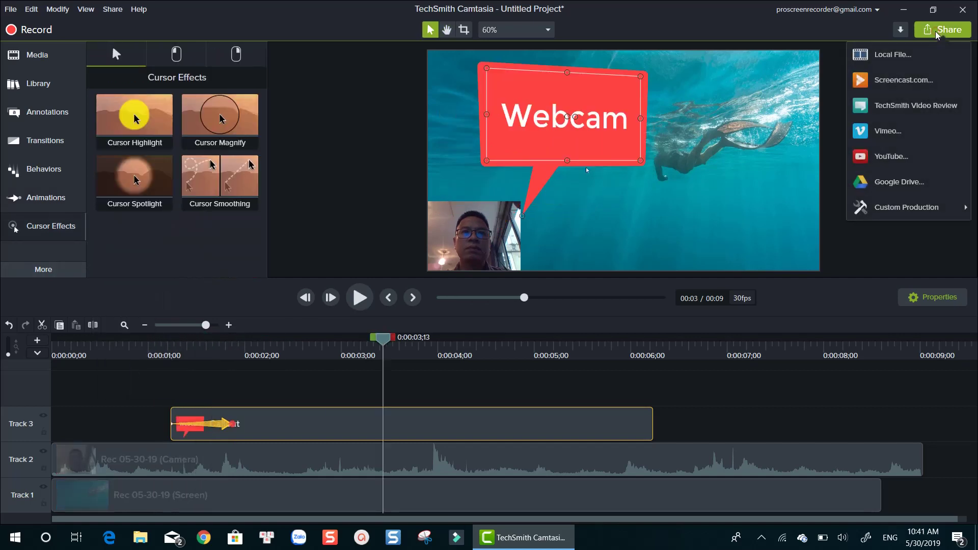
{"action": "left_click", "coordinate": [888, 56]}
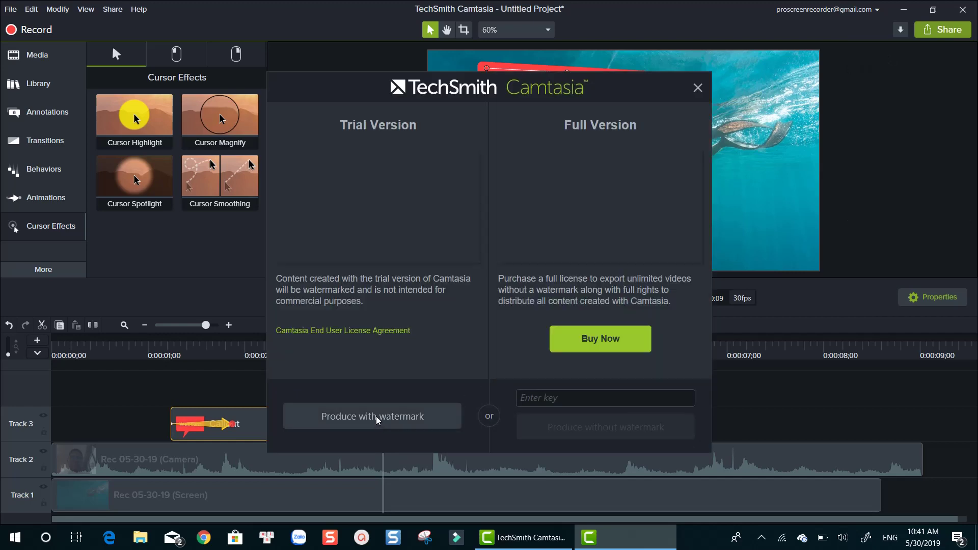
{"action": "left_click", "coordinate": [378, 416]}
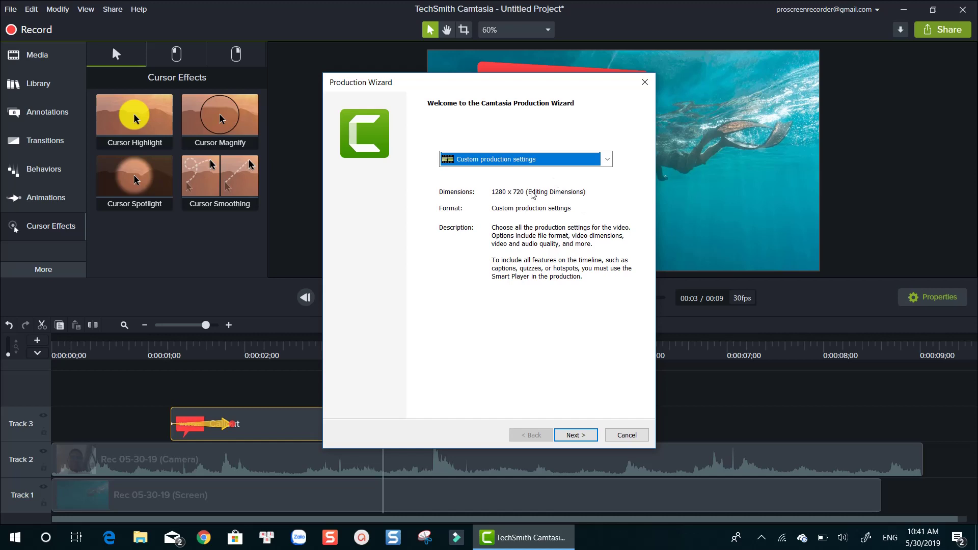
{"action": "left_click", "coordinate": [607, 159]}
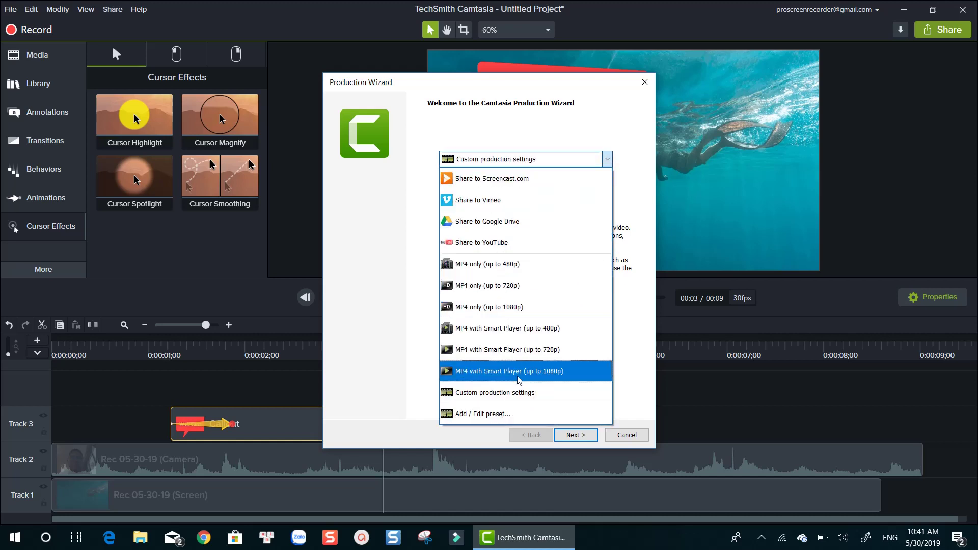
{"action": "left_click", "coordinate": [492, 308]}
{"action": "left_click", "coordinate": [575, 435]}
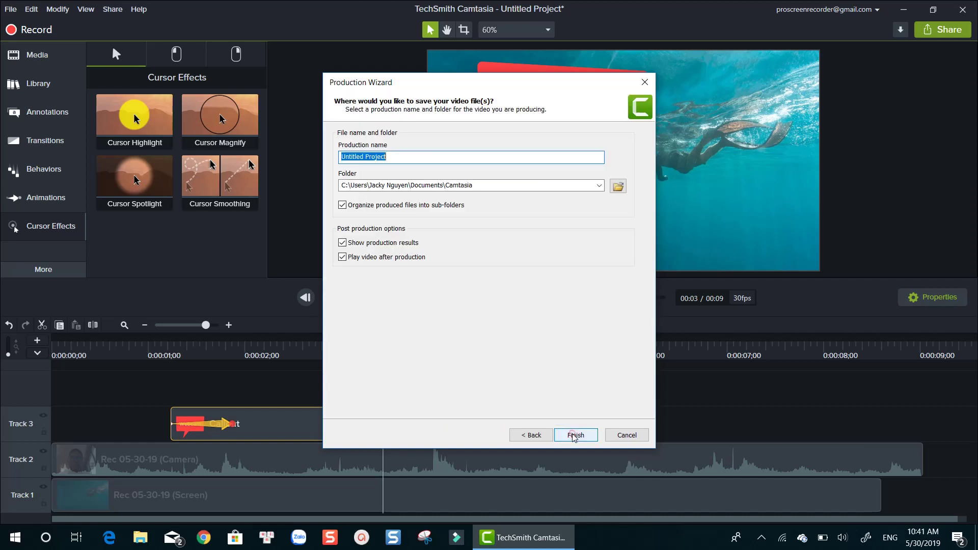
{"action": "type", "text": "Camtasia Recording"}
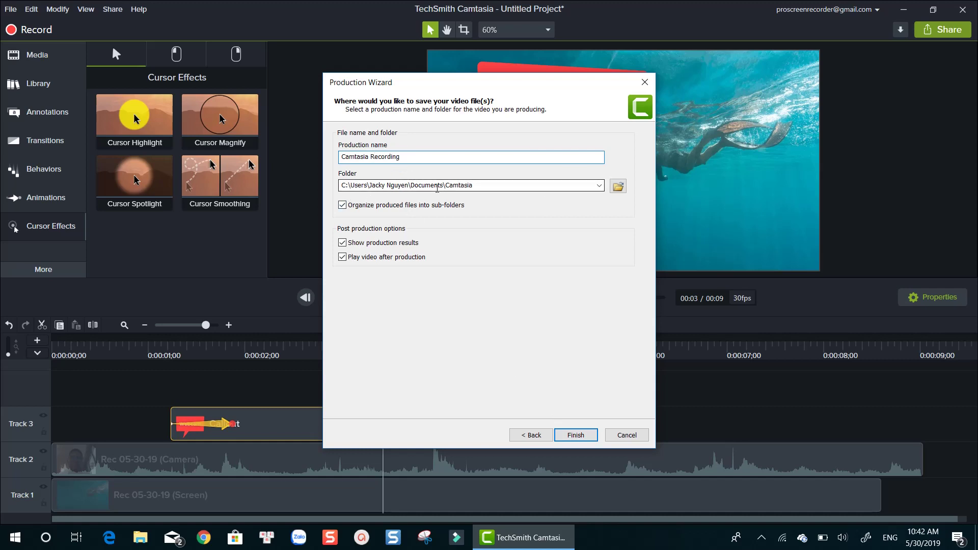
- Finish the Production Wizard to begin rendering the MP4
{"action": "left_click", "coordinate": [574, 436]}
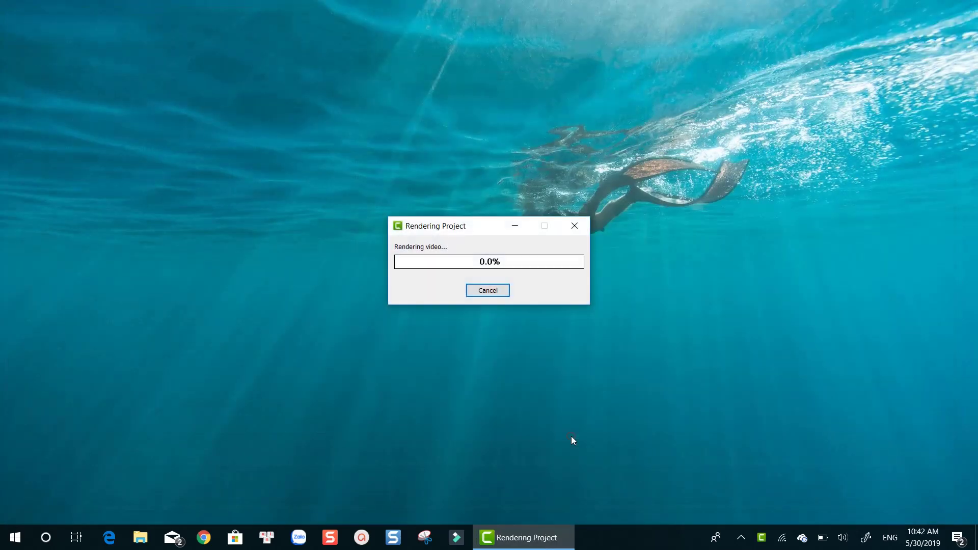